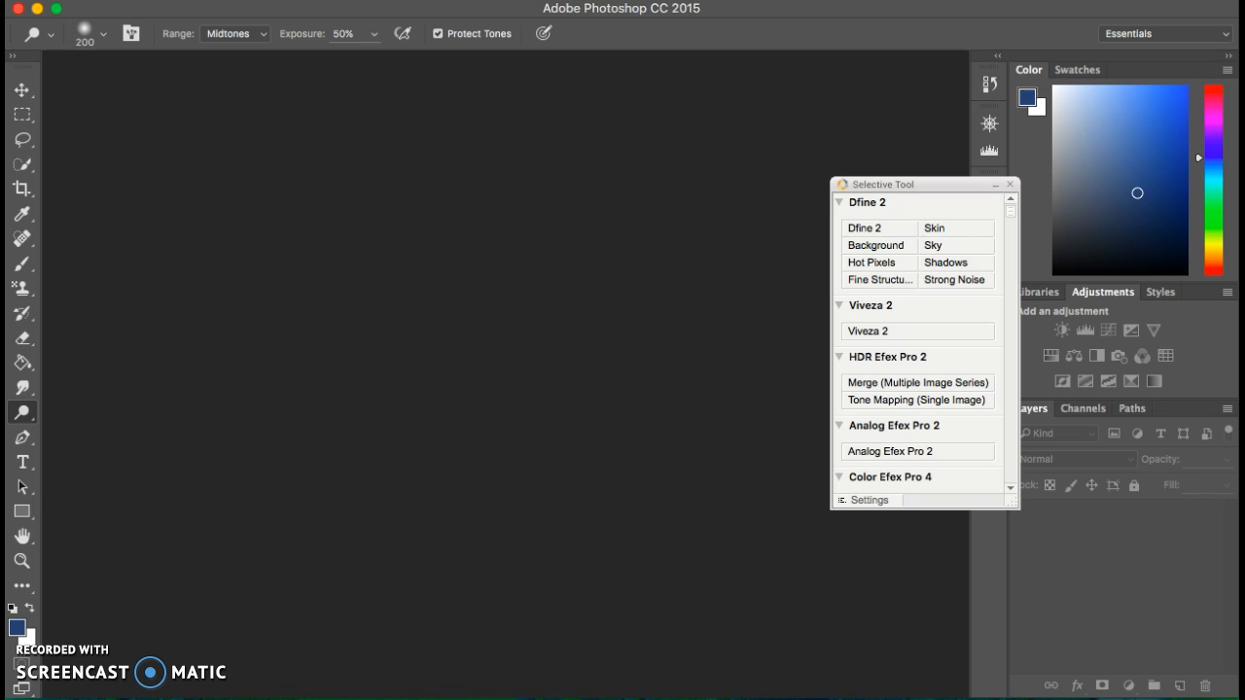
# Open the photo DSC_0494.JPG from the Downloads folder
pyautogui.doubleClick(468, 450)
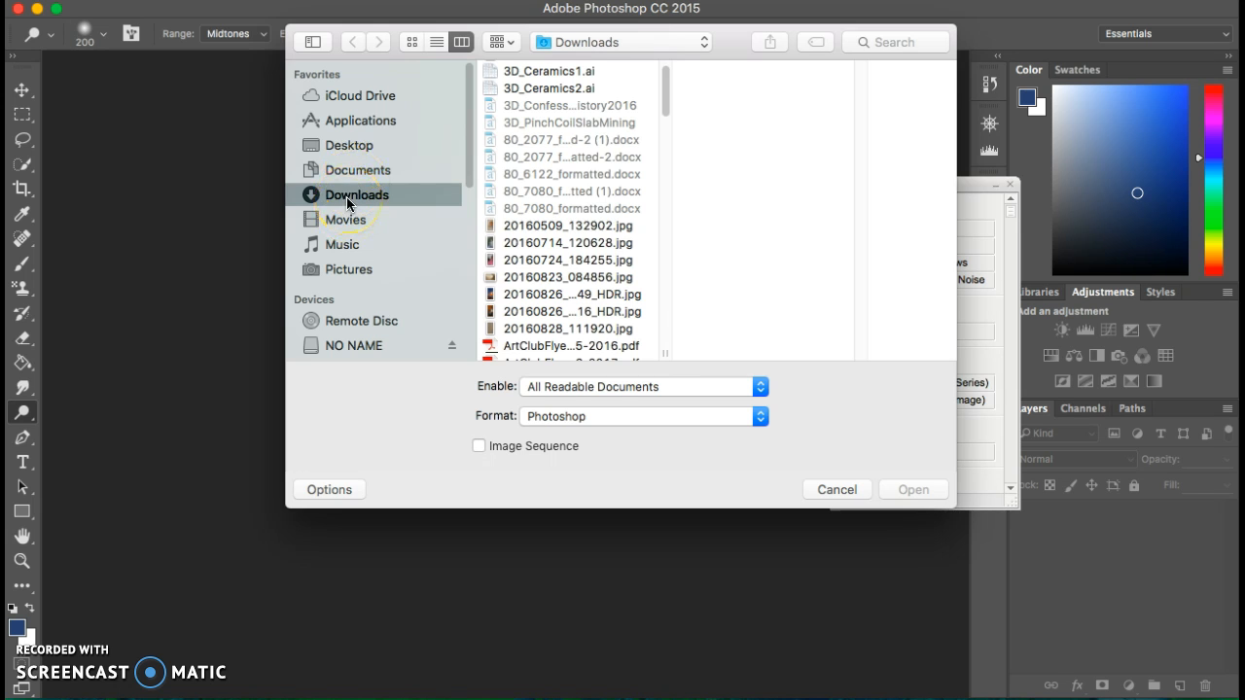
pyautogui.moveTo(663, 105); pyautogui.dragTo(657, 206)
pyautogui.click(545, 169)
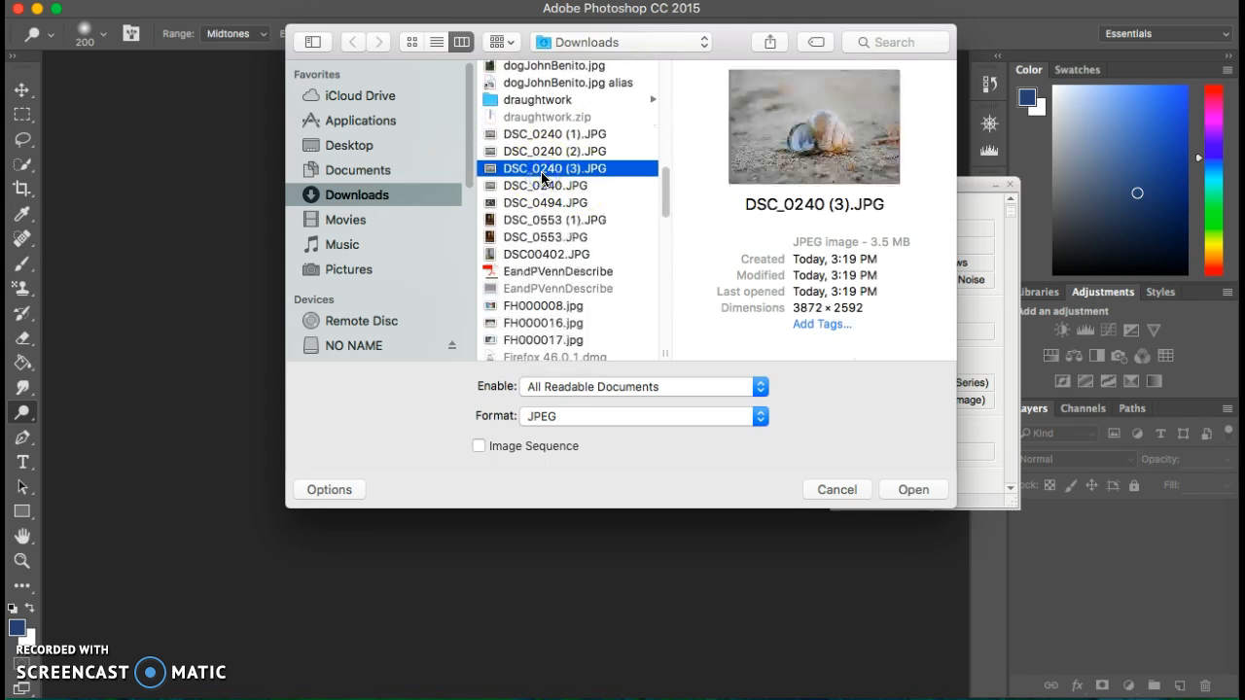
pyautogui.click(542, 202)
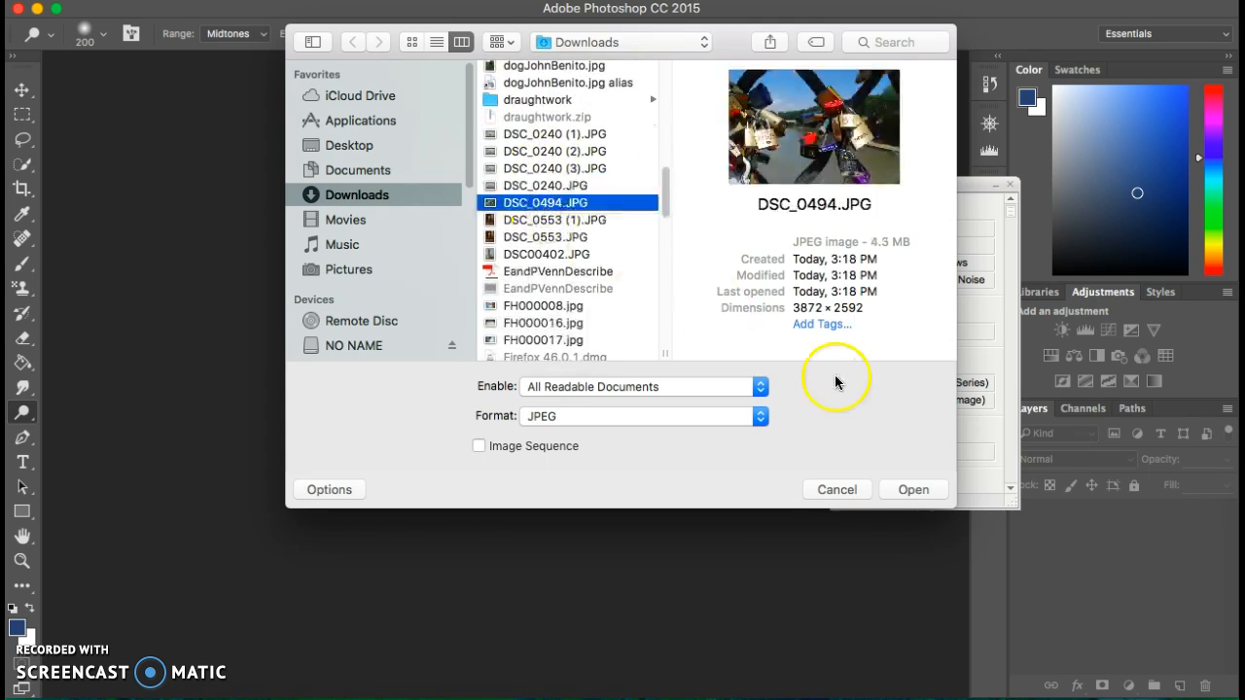
pyautogui.click(914, 490)
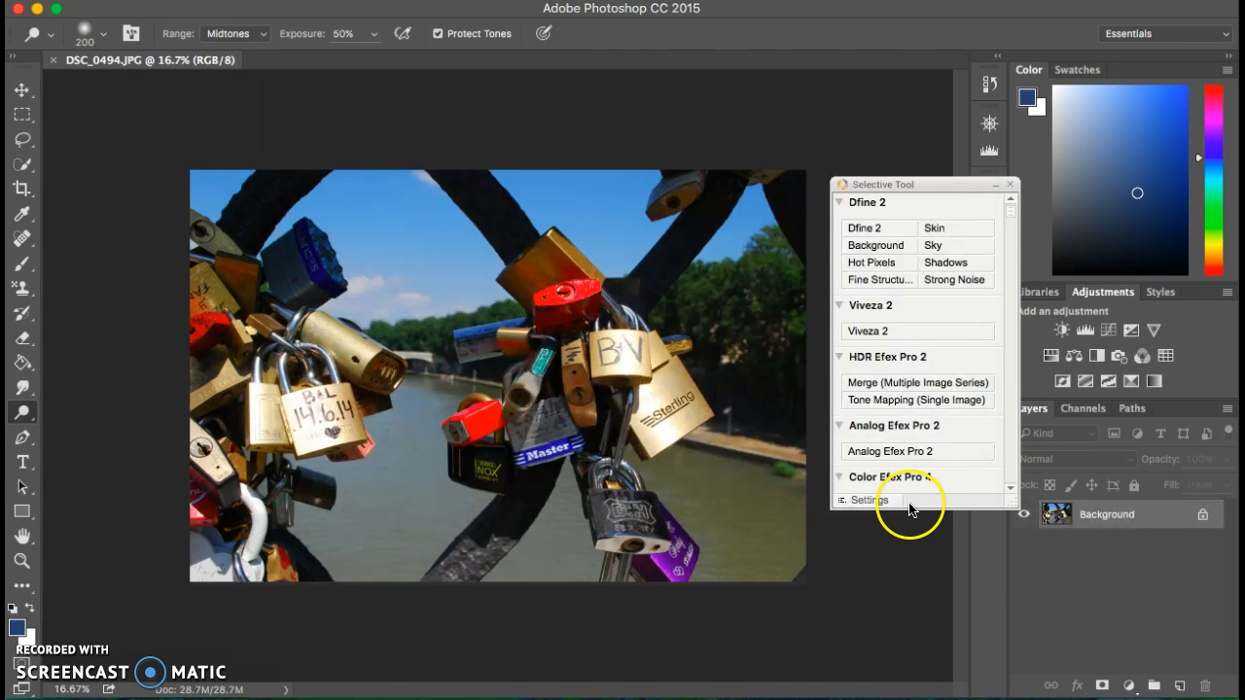
# Minimize the floating Selective Tool palette and show the document's History
pyautogui.click(995, 183)
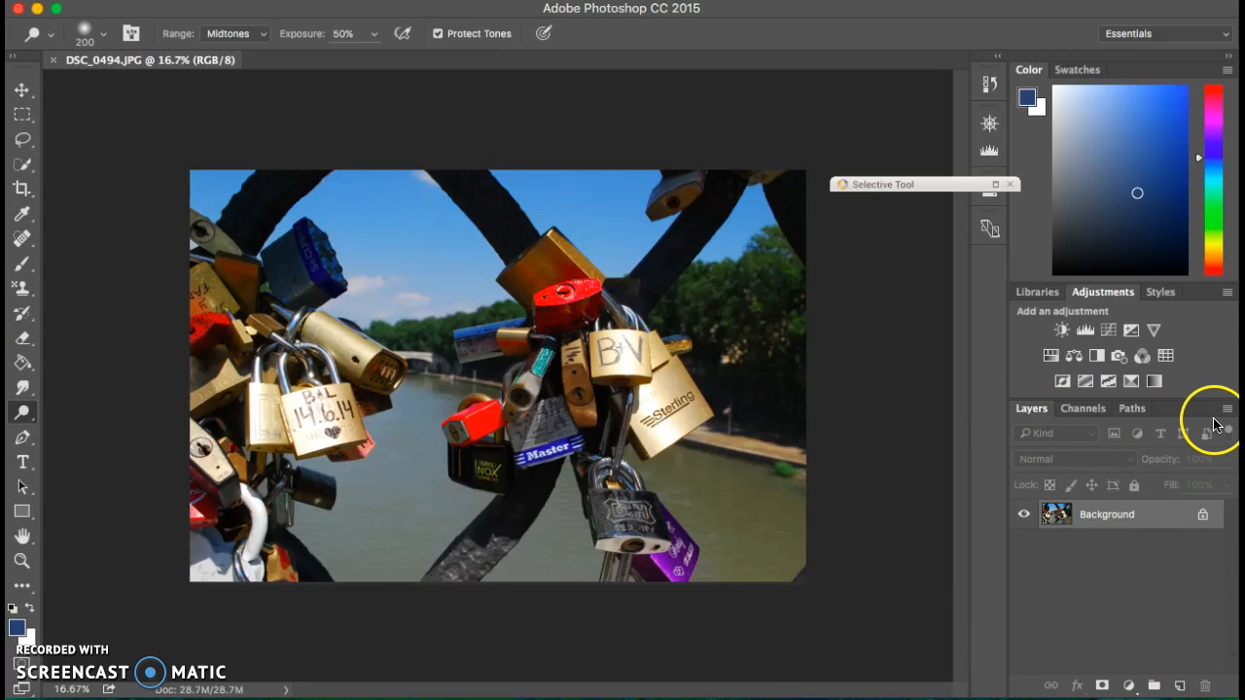
pyautogui.click(538, 1)
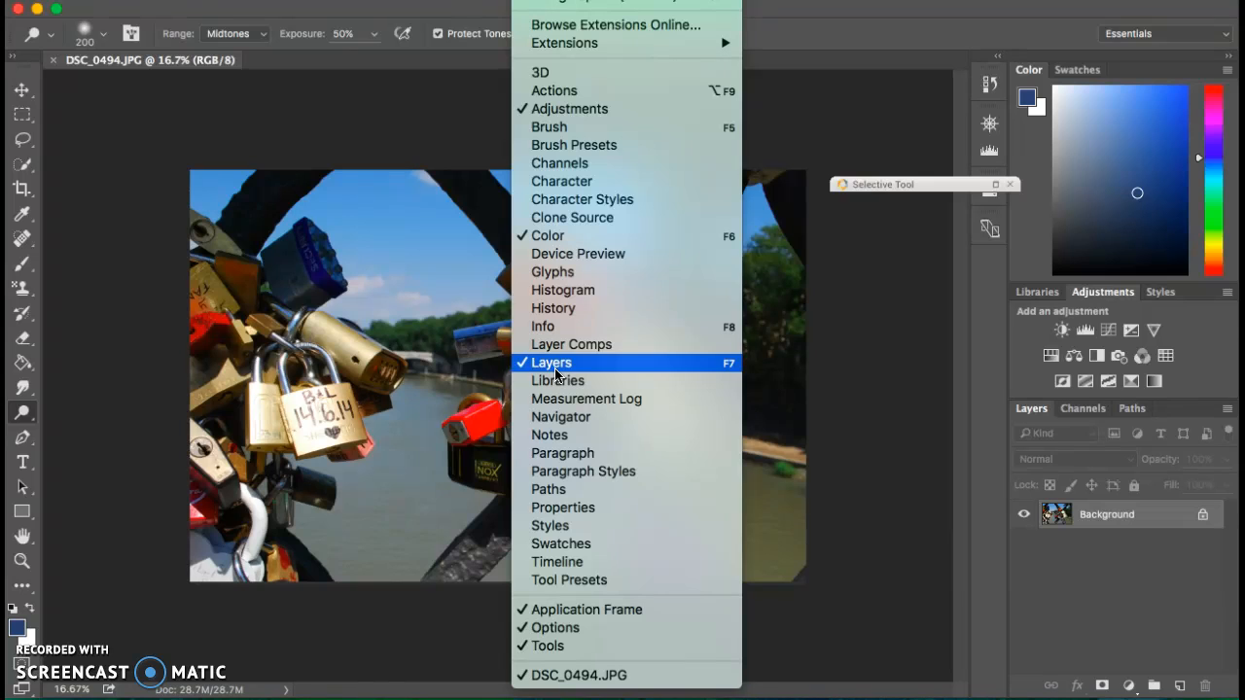
pyautogui.click(564, 311)
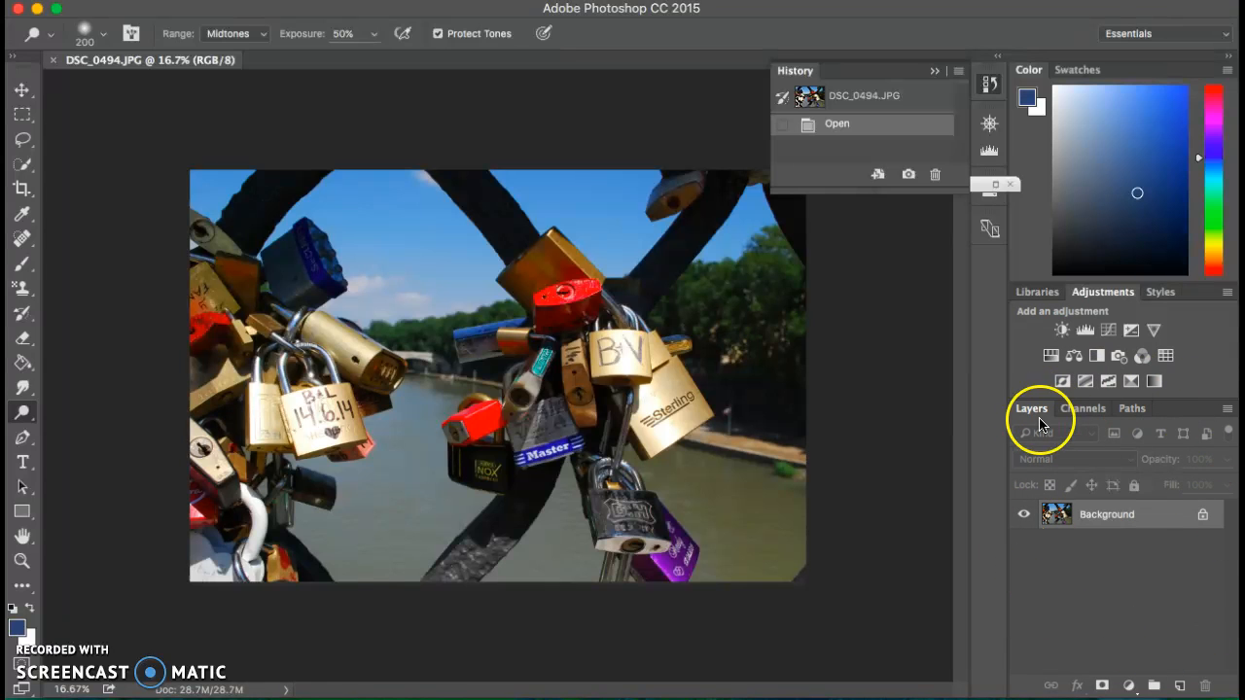
# Add a Black & White adjustment layer with Reds 33, Yellows 115, Greens 84, Cyans 58 and Blues 39
pyautogui.click(1132, 691)
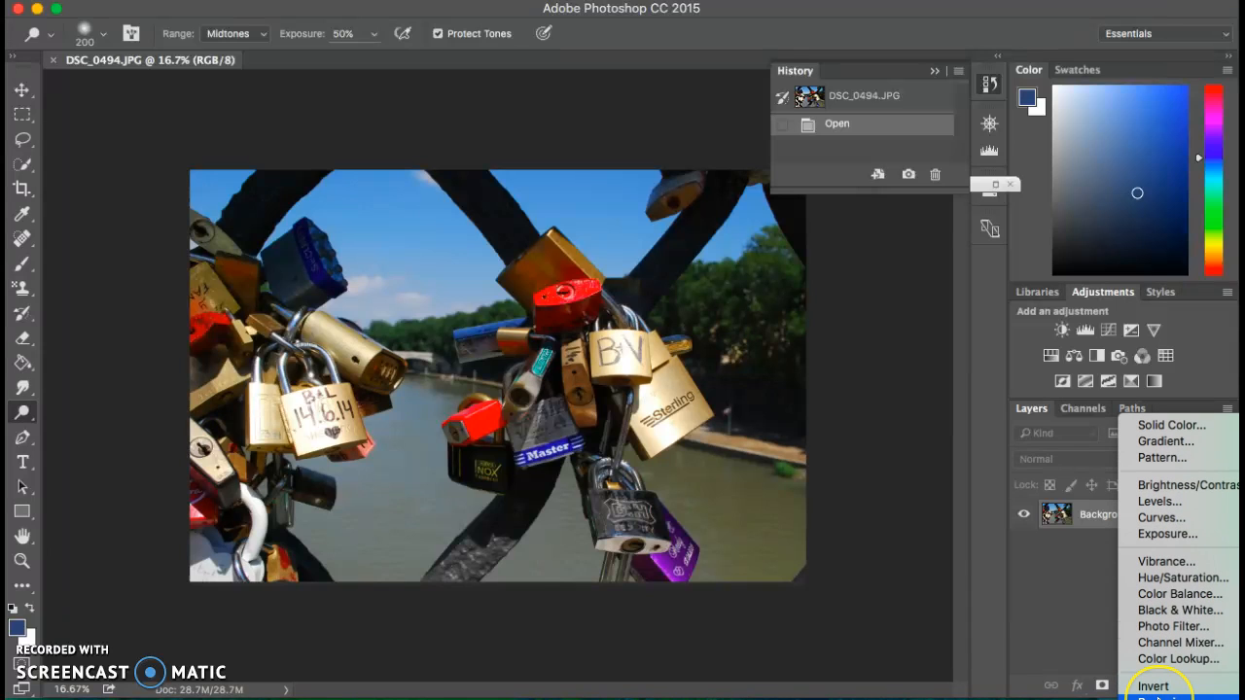
pyautogui.click(1159, 612)
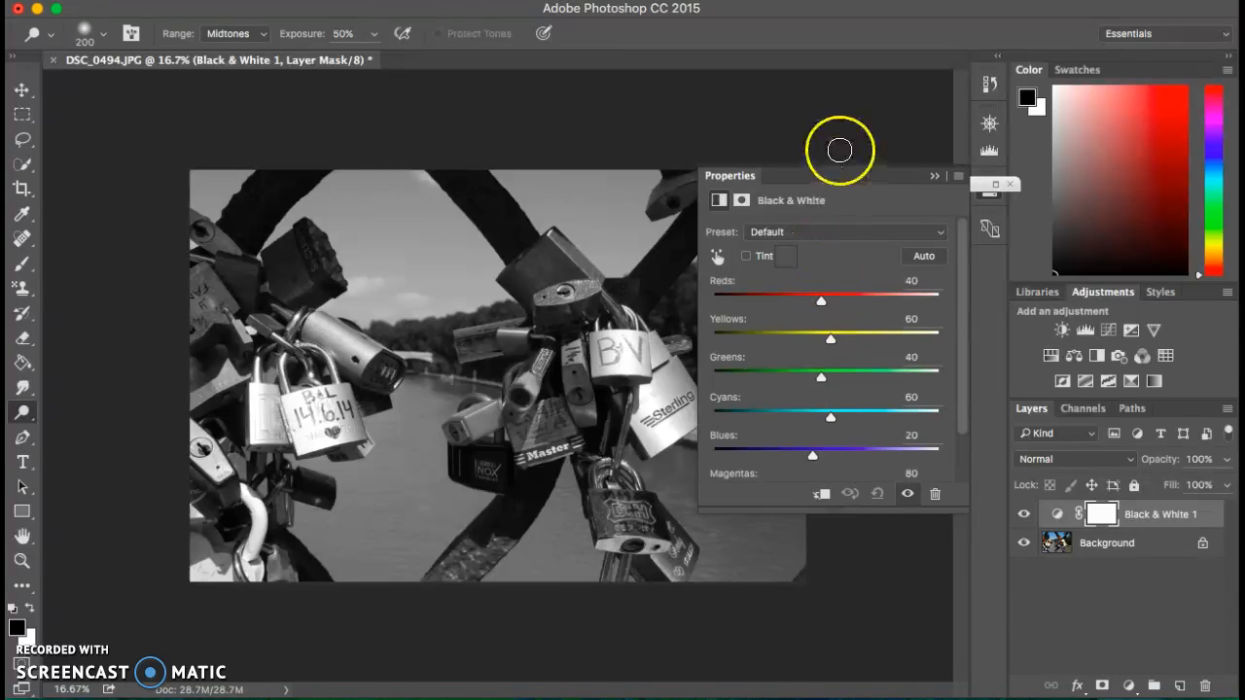
pyautogui.moveTo(847, 177)
pyautogui.mouseDown()
pyautogui.moveTo(953, 156)
pyautogui.moveTo(858, 189)
pyautogui.moveTo(851, 177)
pyautogui.mouseUp()
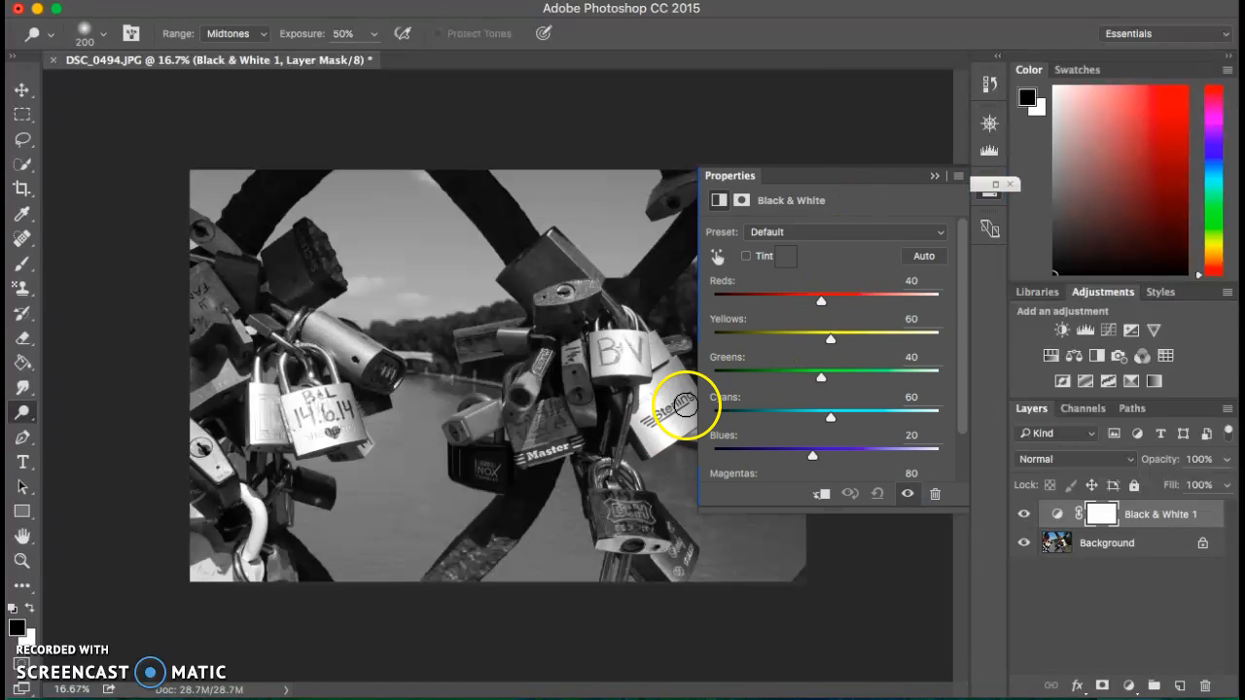
pyautogui.moveTo(624, 457)
pyautogui.mouseDown()
pyautogui.moveTo(574, 437)
pyautogui.moveTo(666, 430)
pyautogui.moveTo(647, 388)
pyautogui.moveTo(672, 401)
pyautogui.moveTo(656, 439)
pyautogui.moveTo(660, 388)
pyautogui.moveTo(677, 398)
pyautogui.moveTo(676, 418)
pyautogui.moveTo(666, 427)
pyautogui.moveTo(656, 410)
pyautogui.moveTo(667, 388)
pyautogui.moveTo(678, 427)
pyautogui.moveTo(654, 420)
pyautogui.moveTo(684, 418)
pyautogui.moveTo(659, 487)
pyautogui.moveTo(630, 522)
pyautogui.mouseUp()
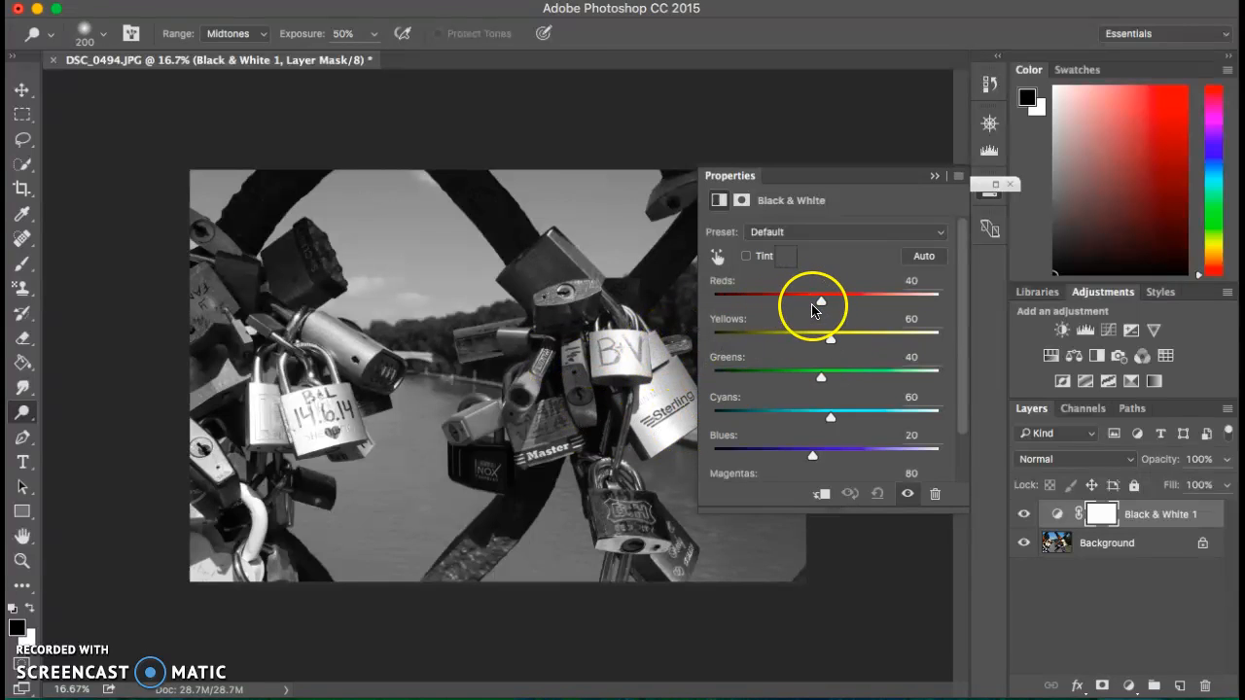
pyautogui.moveTo(820, 302)
pyautogui.mouseDown()
pyautogui.moveTo(749, 305)
pyautogui.moveTo(898, 314)
pyautogui.moveTo(809, 304)
pyautogui.moveTo(859, 308)
pyautogui.moveTo(819, 299)
pyautogui.mouseUp()
pyautogui.moveTo(836, 348); pyautogui.dragTo(821, 453)
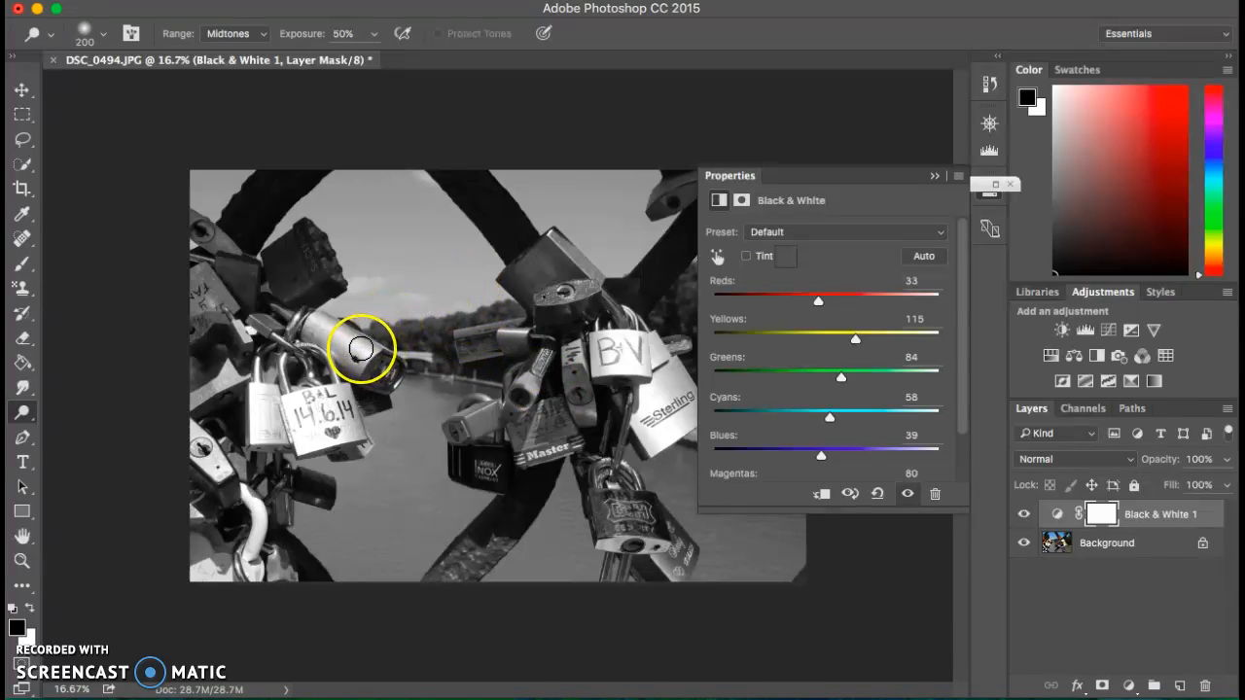
pyautogui.click(19, 91)
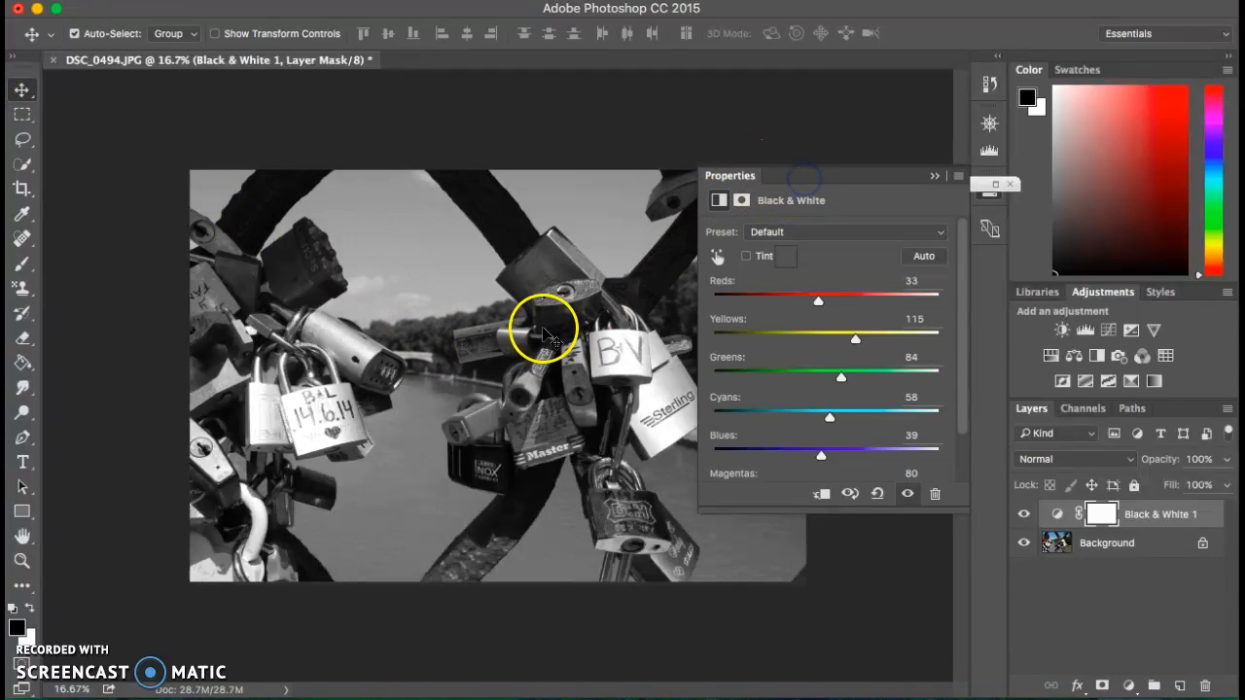
pyautogui.click(616, 362)
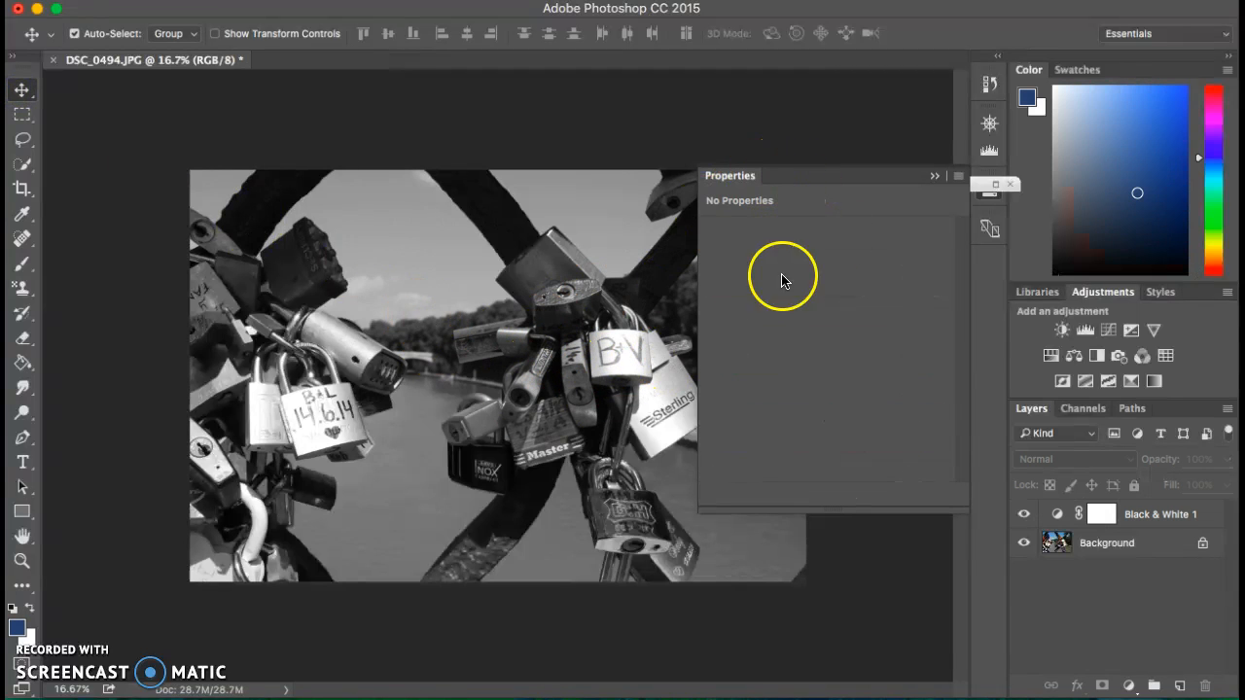
pyautogui.click(764, 200)
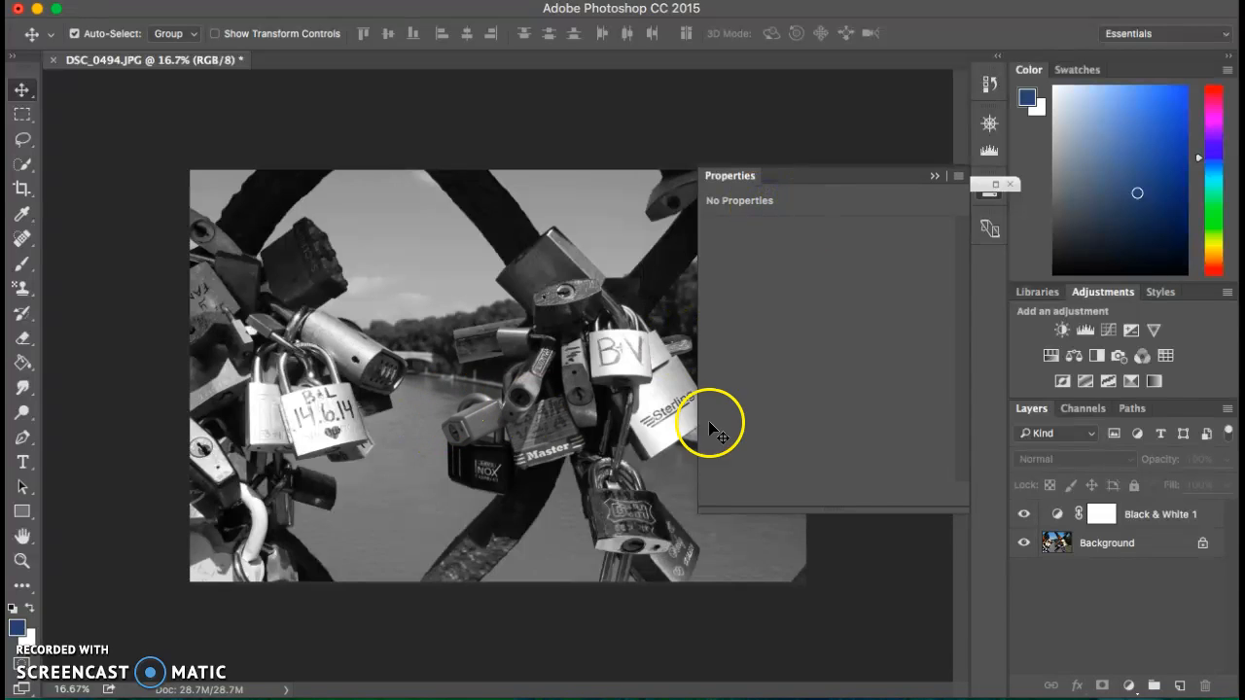
# Using on-image adjustment on the Sterling lock, set the Black & White layer's Yellows to 171 and compare with the original
pyautogui.click(1110, 518)
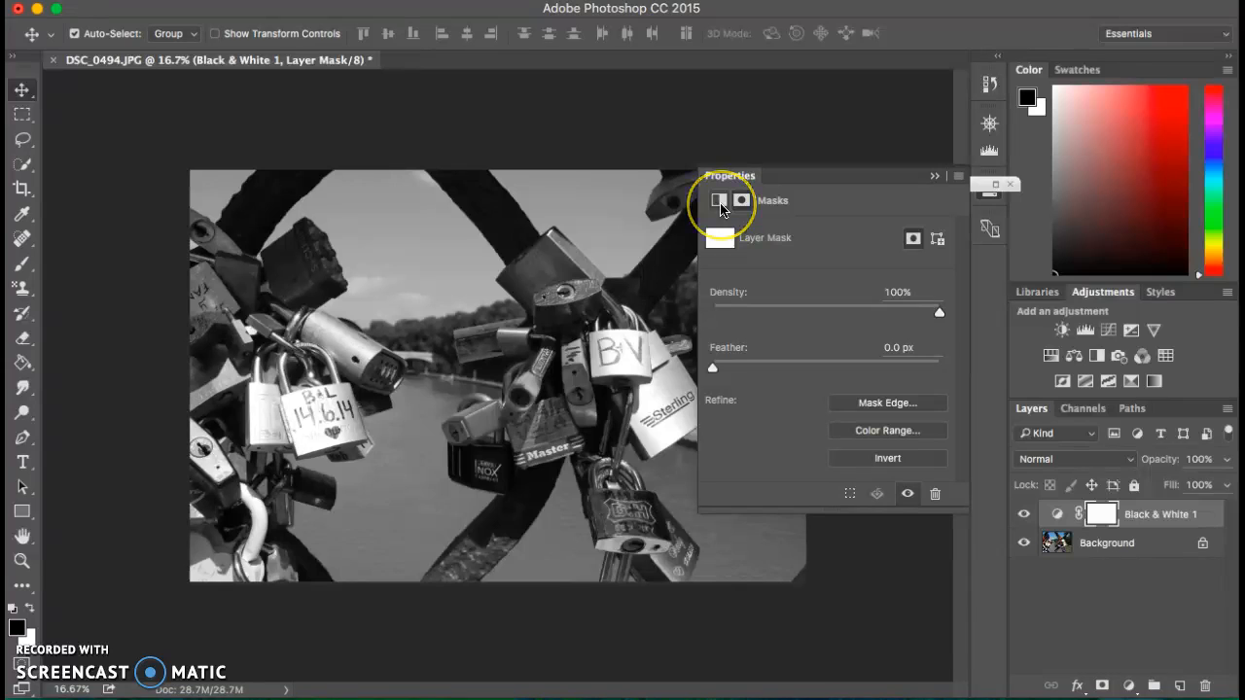
pyautogui.click(719, 204)
pyautogui.click(744, 277)
pyautogui.click(717, 261)
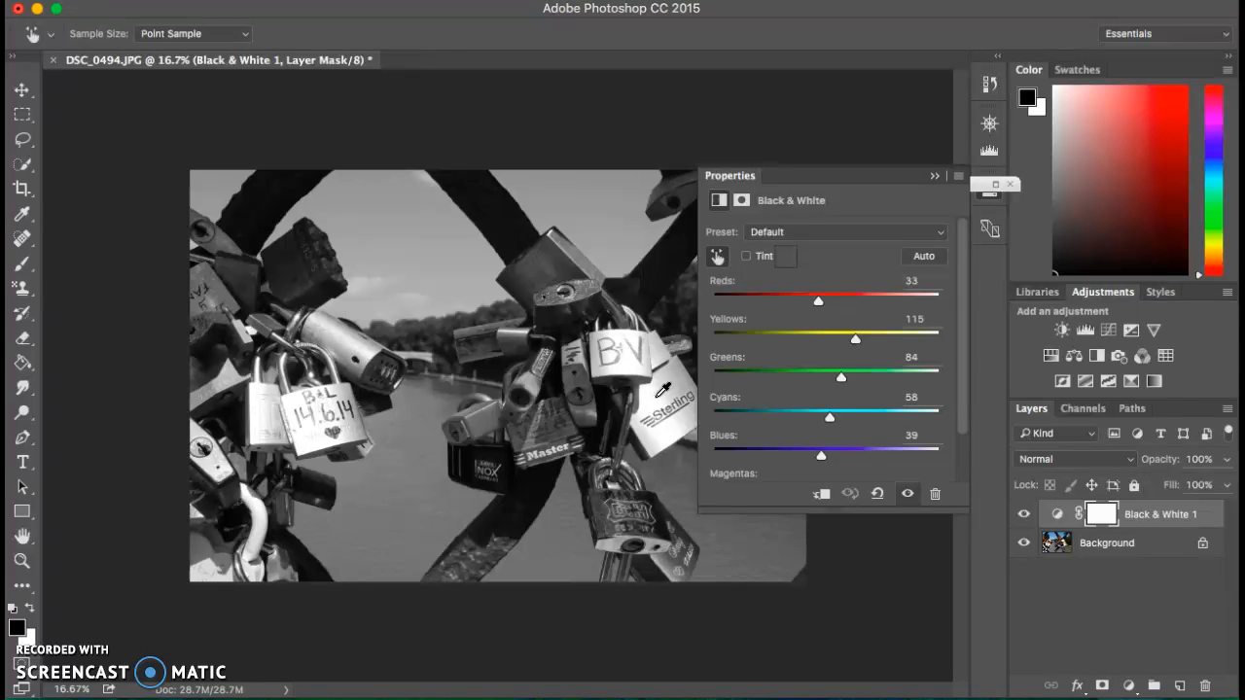
pyautogui.moveTo(664, 389); pyautogui.dragTo(644, 399)
pyautogui.moveTo(653, 399)
pyautogui.mouseDown()
pyautogui.moveTo(638, 399)
pyautogui.moveTo(666, 393)
pyautogui.mouseUp()
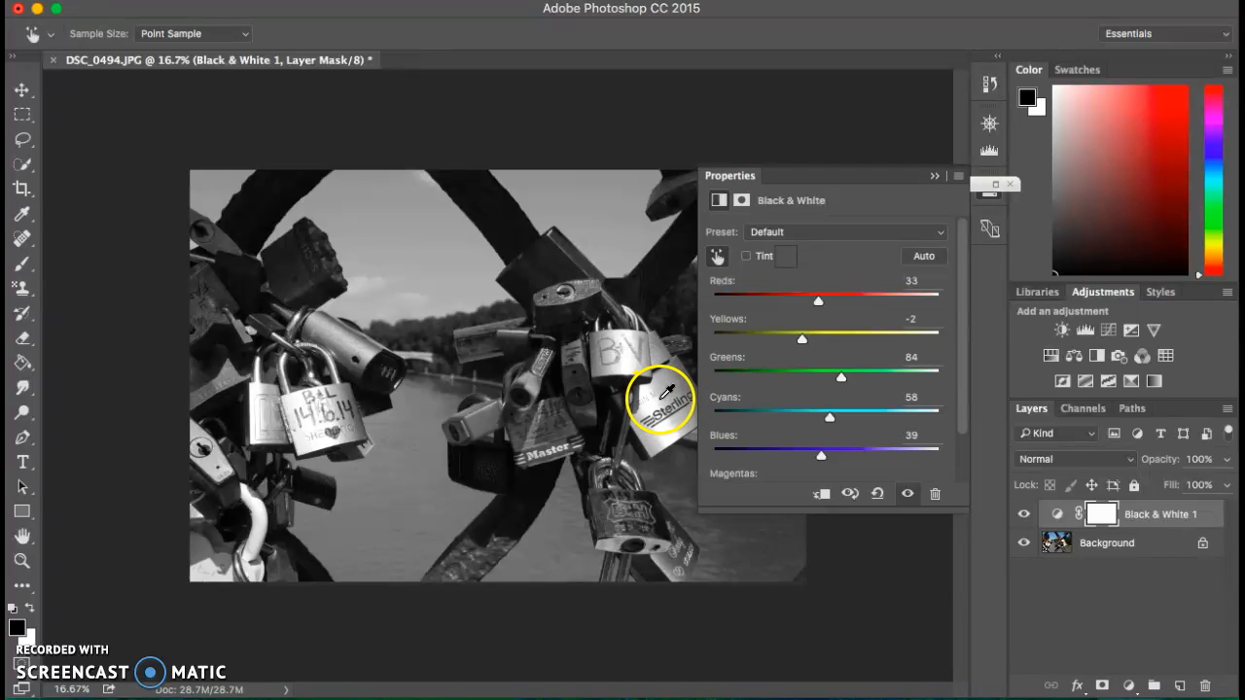
pyautogui.moveTo(666, 394)
pyautogui.mouseDown()
pyautogui.moveTo(671, 403)
pyautogui.moveTo(656, 393)
pyautogui.mouseUp()
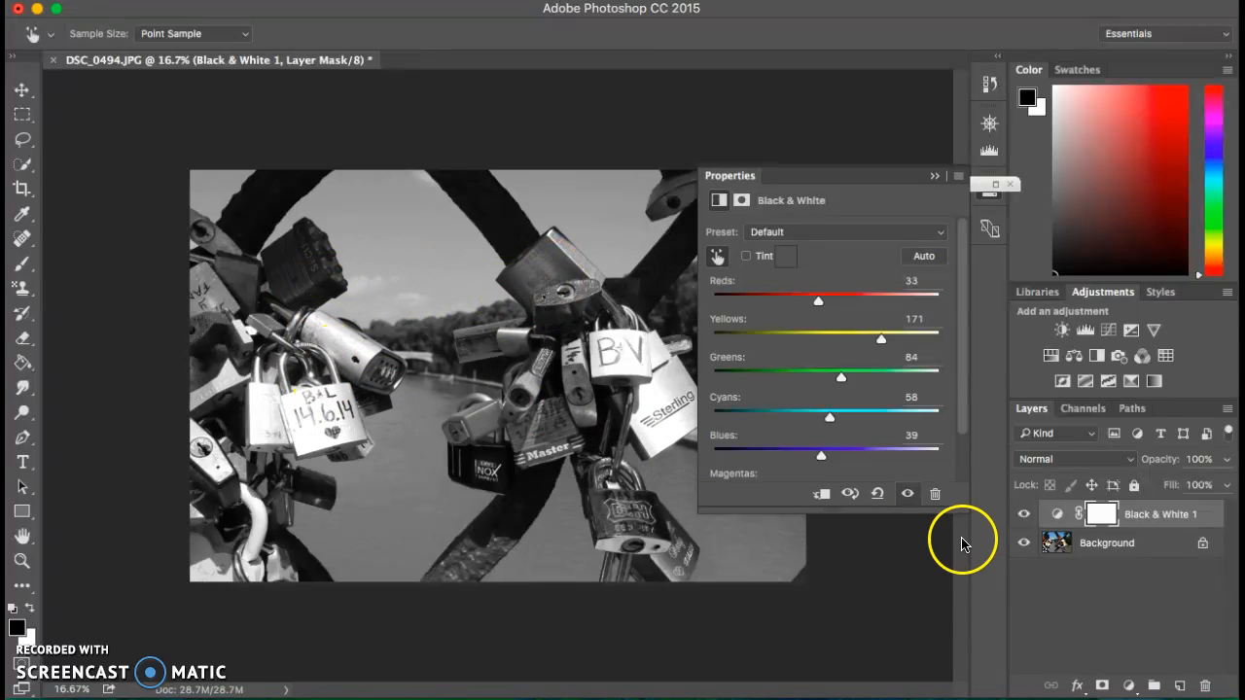
pyautogui.click(1023, 514)
pyautogui.click(1022, 515)
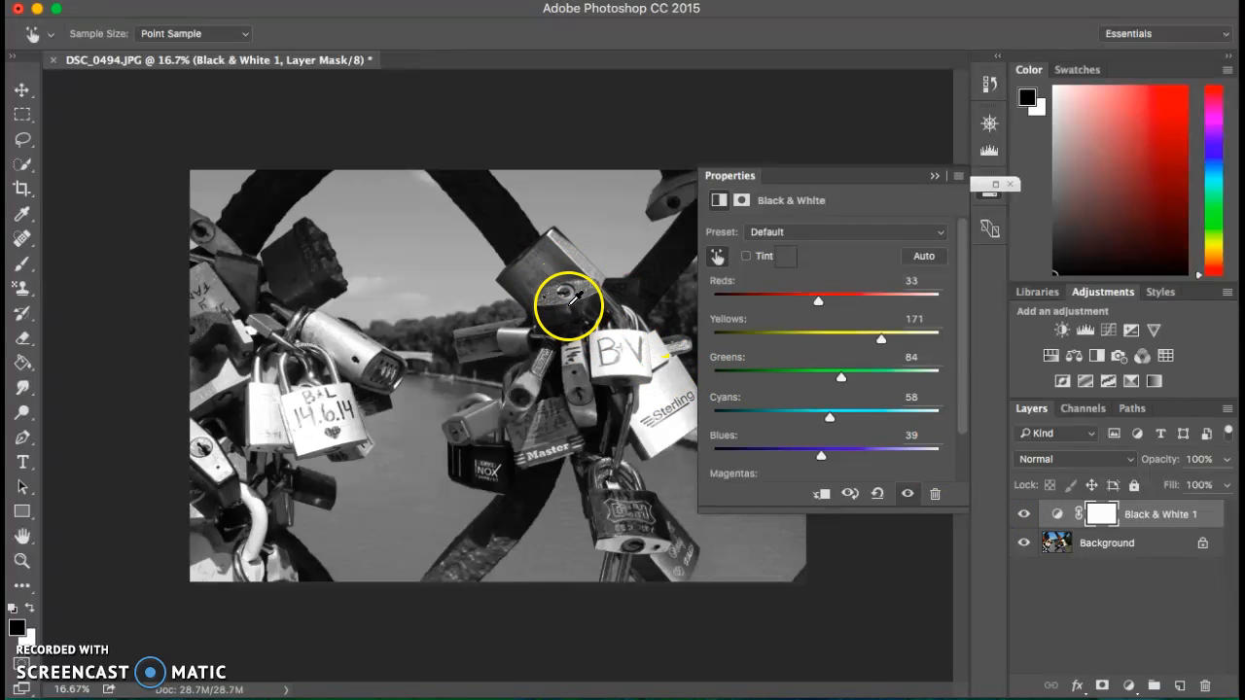
# Using on-image adjustment, set Reds to -18 from the red lock and Cyans to 99 from the sky and water, and collapse the properties
pyautogui.moveTo(587, 291)
pyautogui.mouseDown()
pyautogui.moveTo(570, 281)
pyautogui.moveTo(590, 290)
pyautogui.mouseUp()
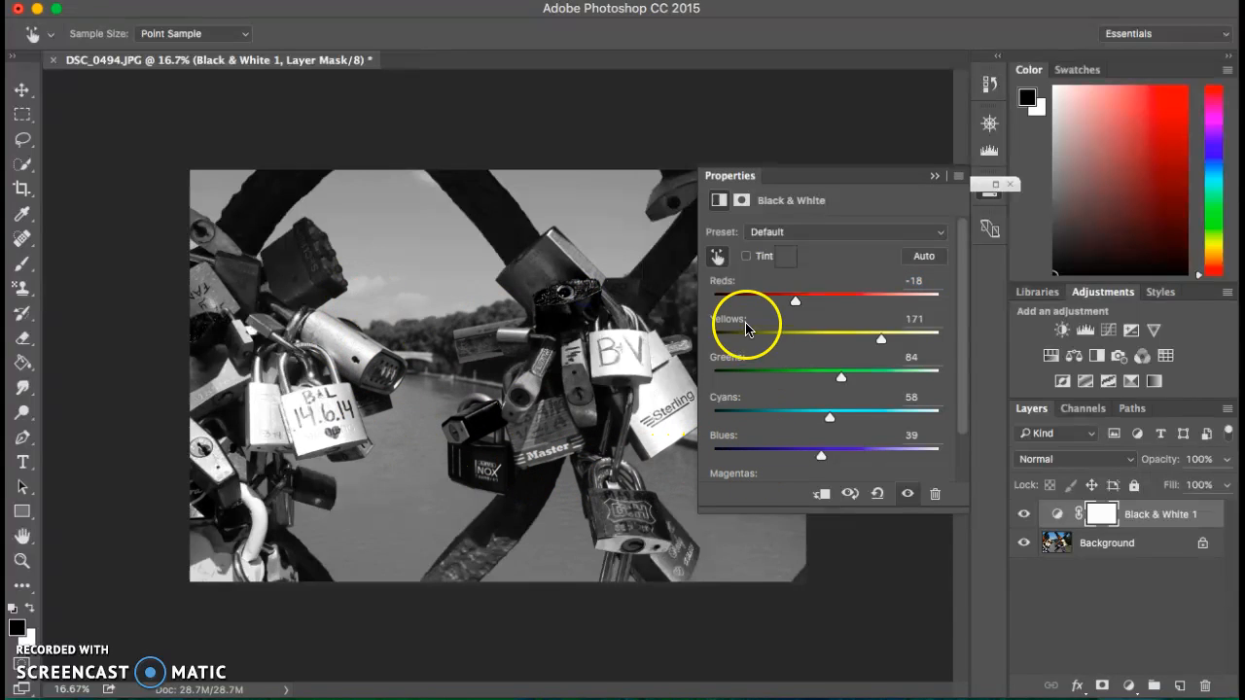
pyautogui.click(717, 259)
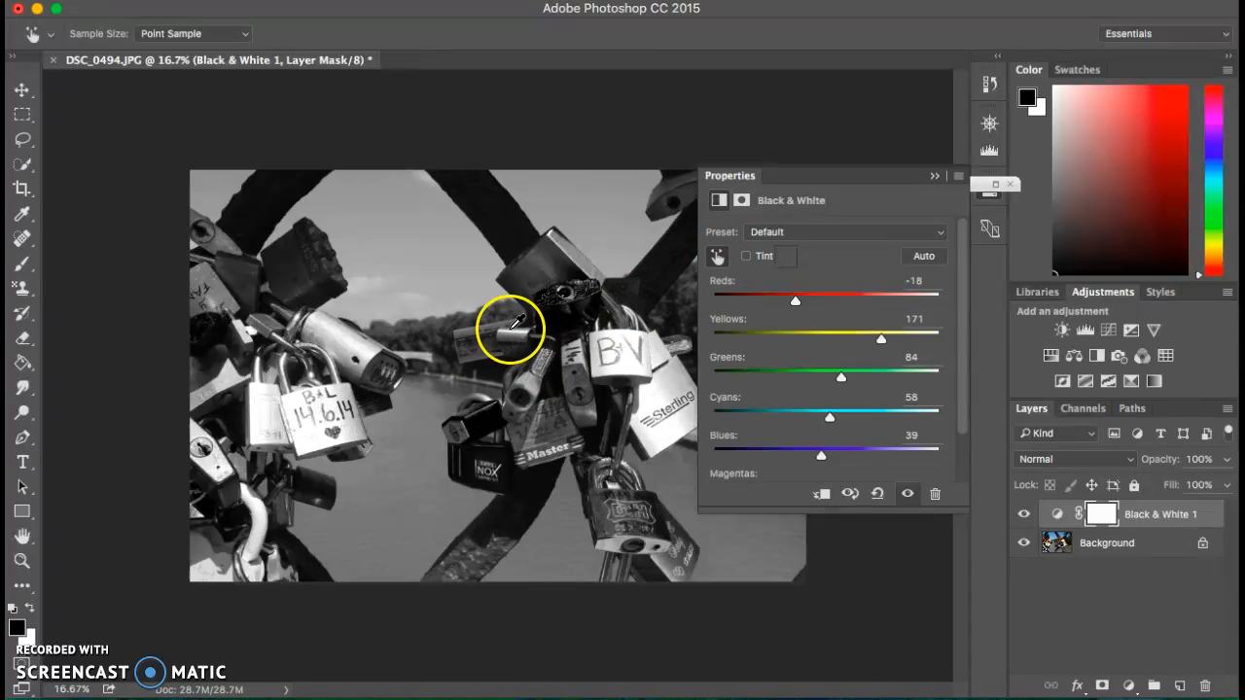
pyautogui.moveTo(414, 273); pyautogui.dragTo(413, 243)
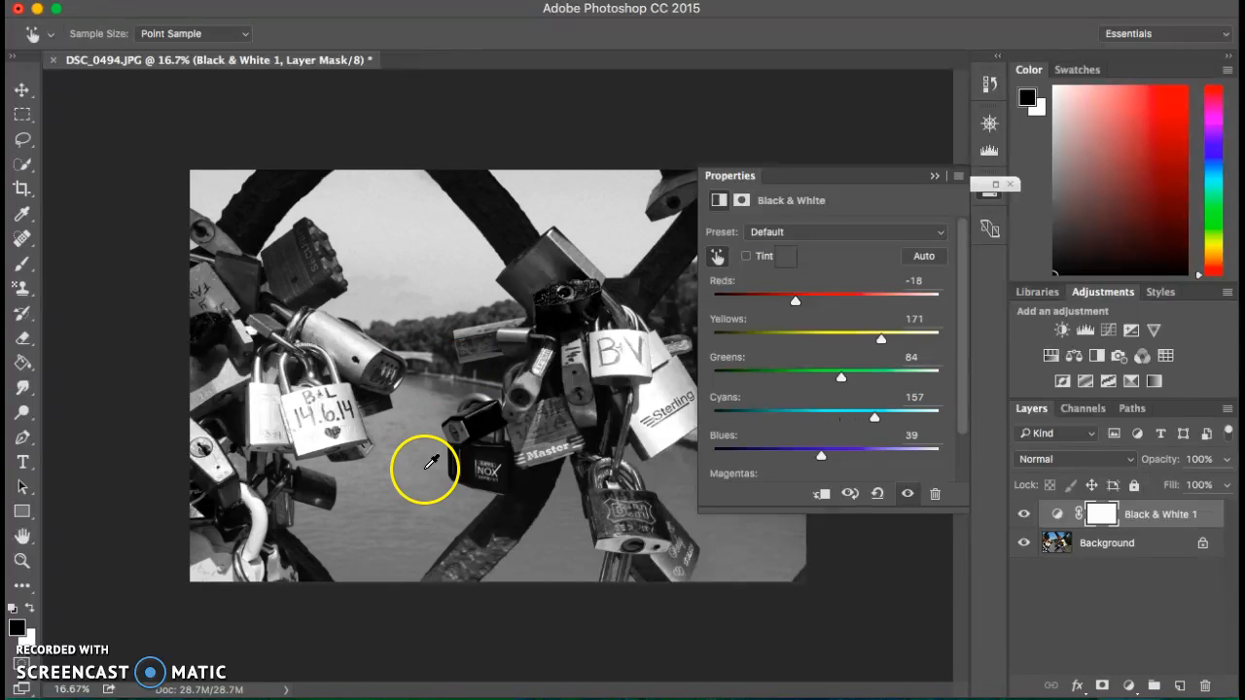
pyautogui.moveTo(404, 495)
pyautogui.mouseDown()
pyautogui.moveTo(393, 502)
pyautogui.moveTo(431, 509)
pyautogui.moveTo(390, 498)
pyautogui.moveTo(404, 506)
pyautogui.mouseUp()
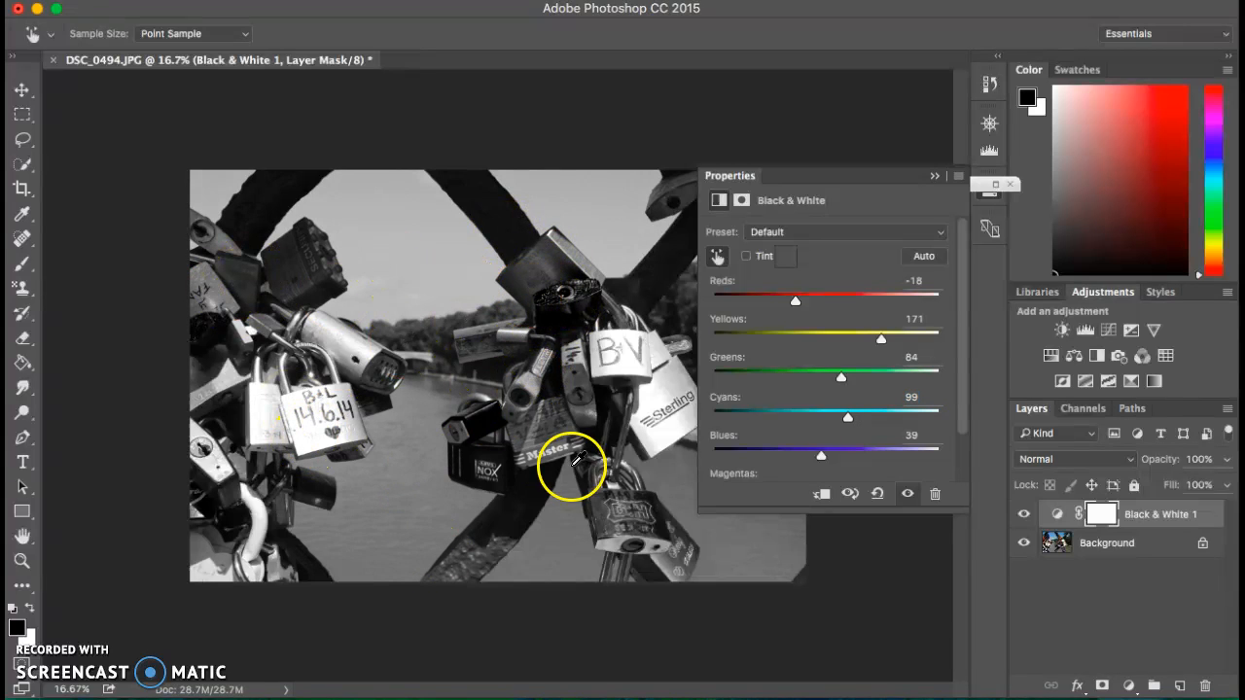
pyautogui.moveTo(405, 475); pyautogui.dragTo(400, 455)
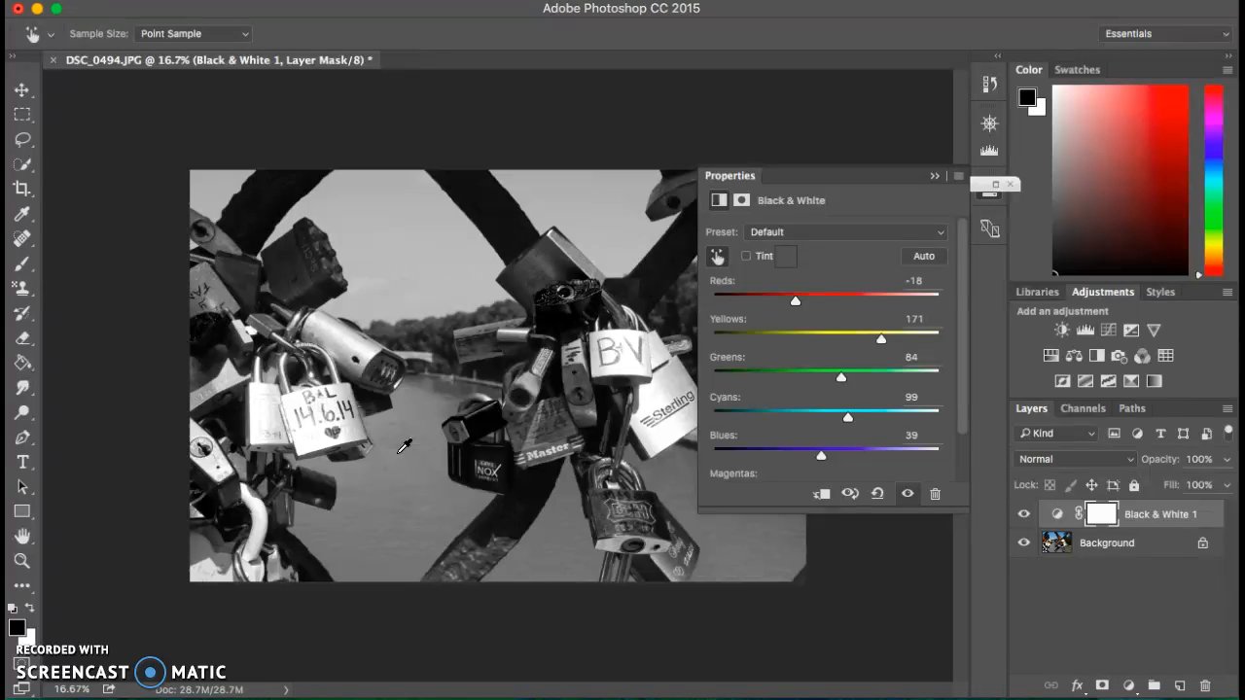
pyautogui.moveTo(574, 461); pyautogui.dragTo(651, 455)
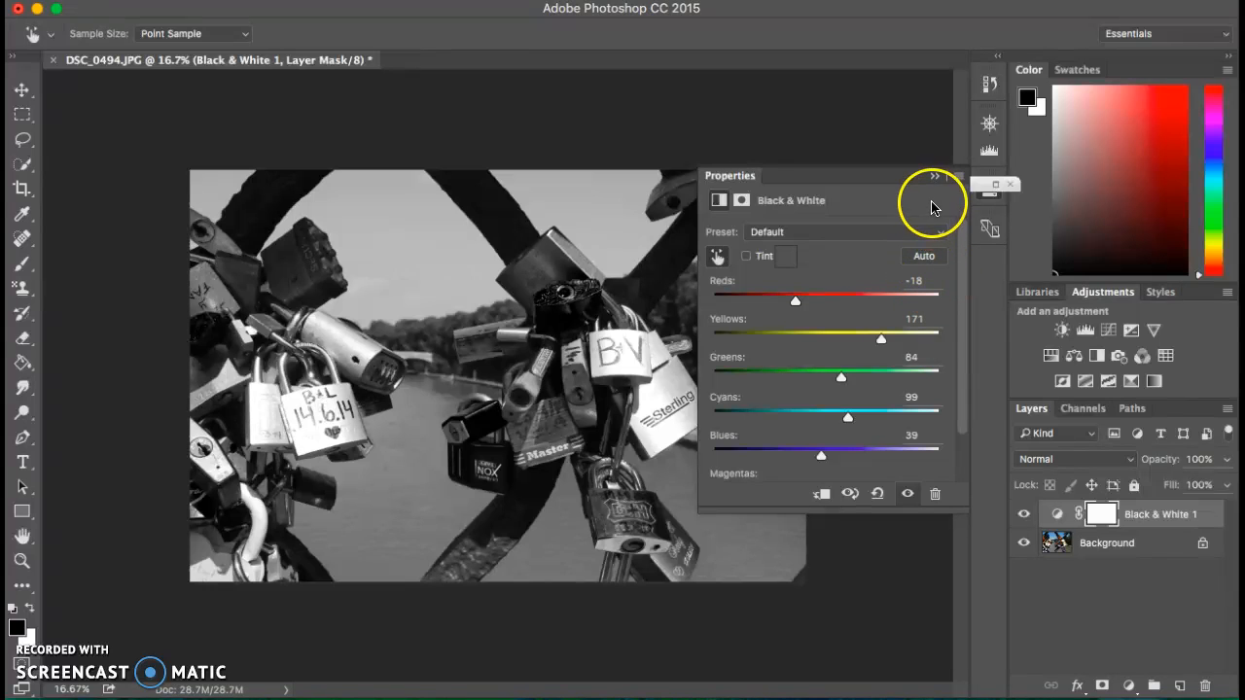
pyautogui.click(1025, 595)
pyautogui.click(933, 175)
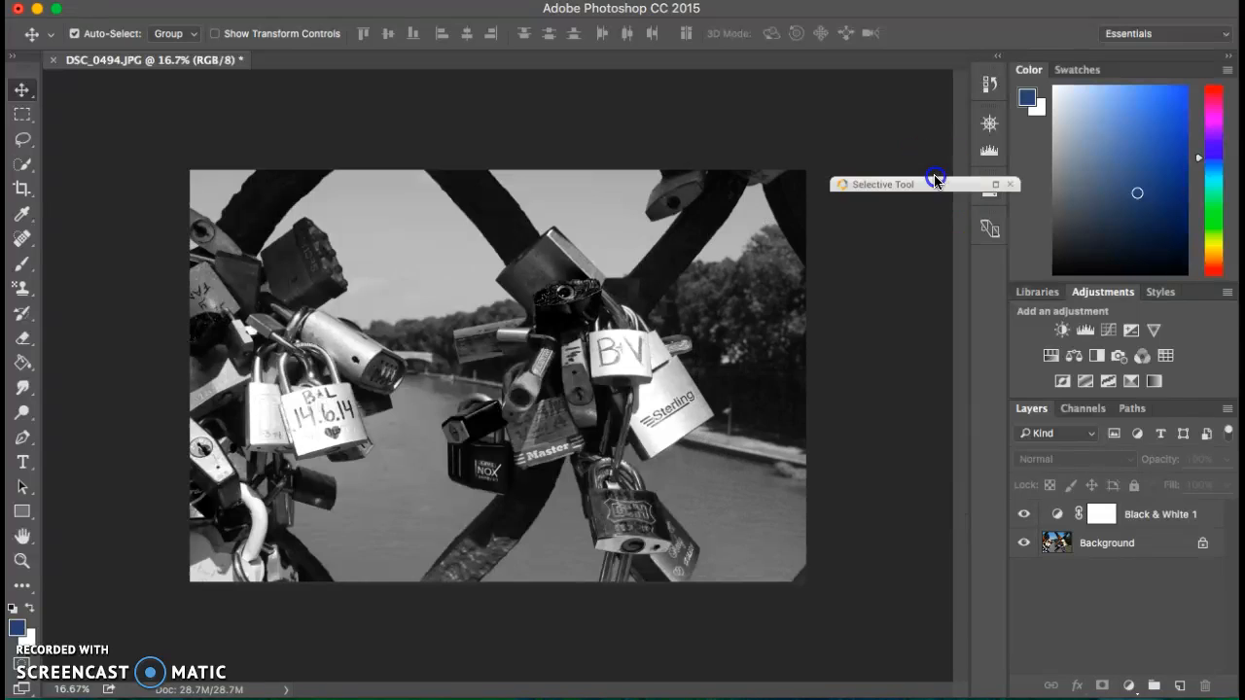
# Compare the photo with and without the Black & White 1 layer by switching its visibility off and on
pyautogui.click(1142, 516)
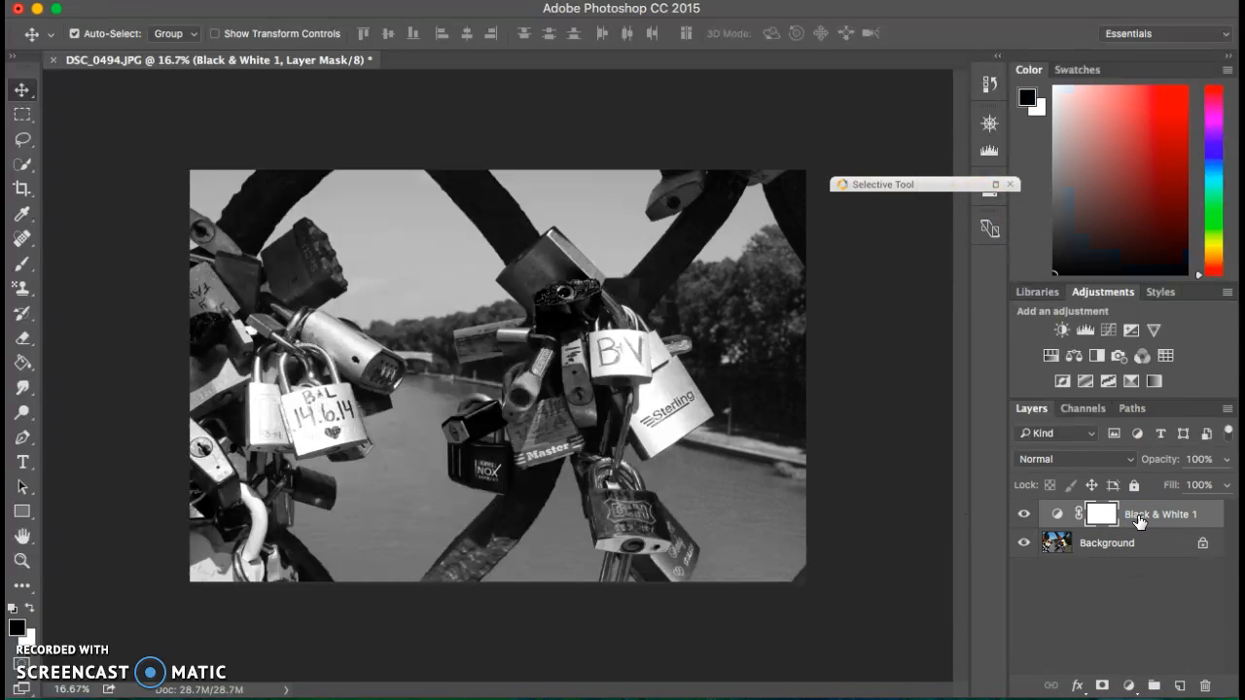
pyautogui.click(1022, 516)
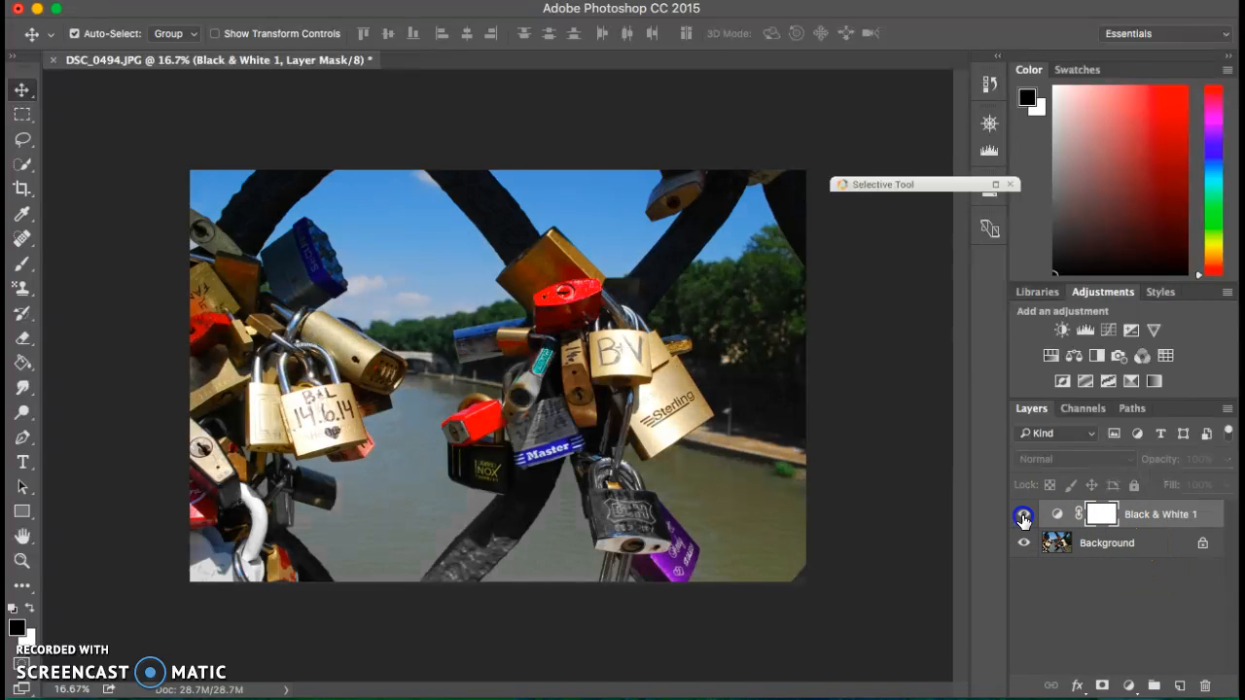
pyautogui.click(1023, 516)
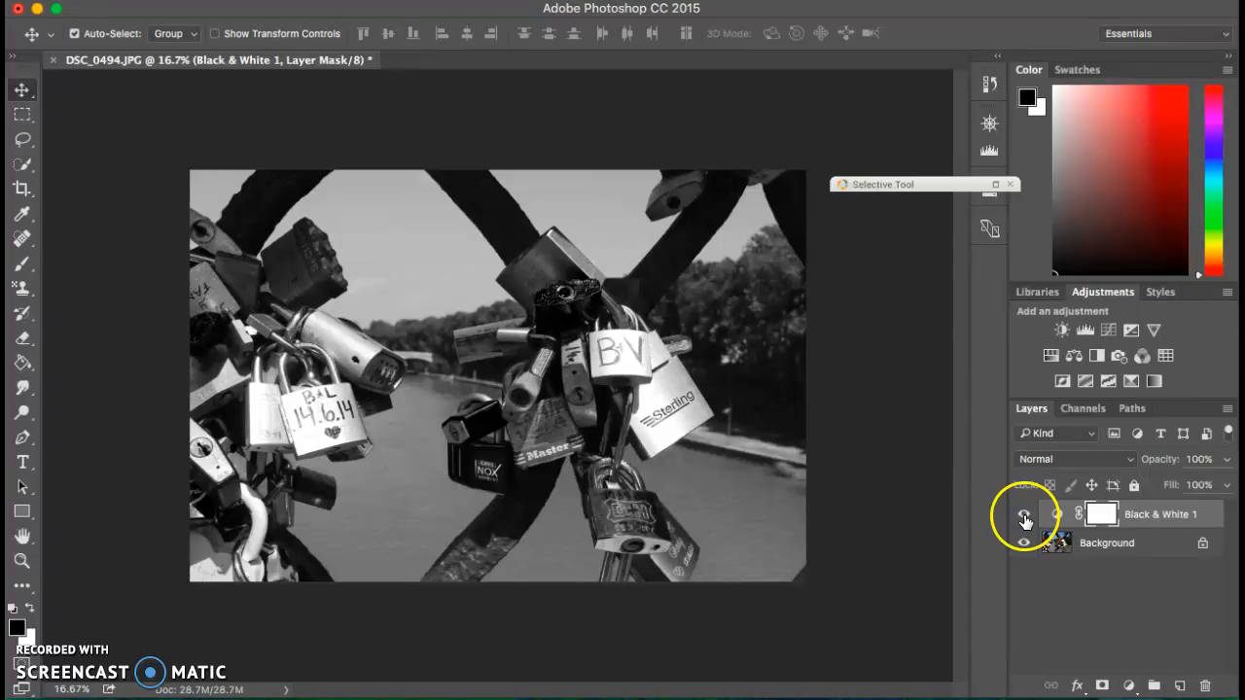
pyautogui.click(1024, 517)
pyautogui.click(1024, 517)
pyautogui.click(1024, 517)
pyautogui.click(1024, 517)
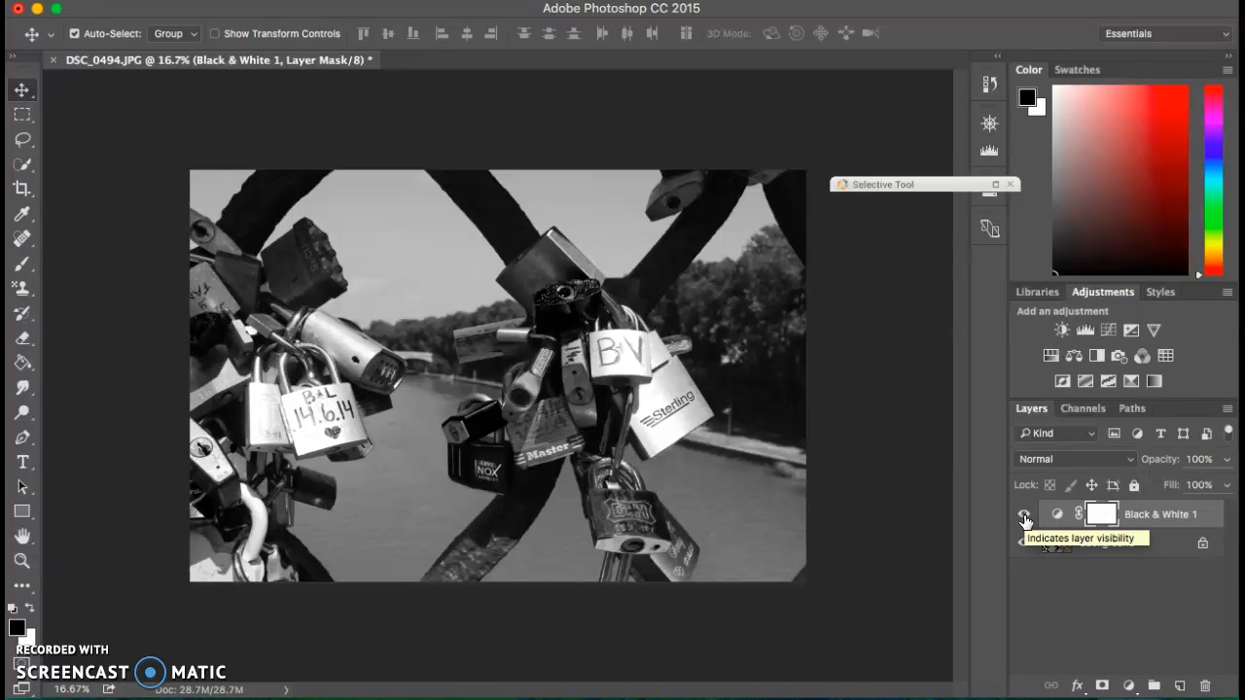
pyautogui.click(1024, 518)
# Try saving the image as a JPEG copy named LocksBW in the Downloads folder, and cancel the save
pyautogui.click(143, 128)
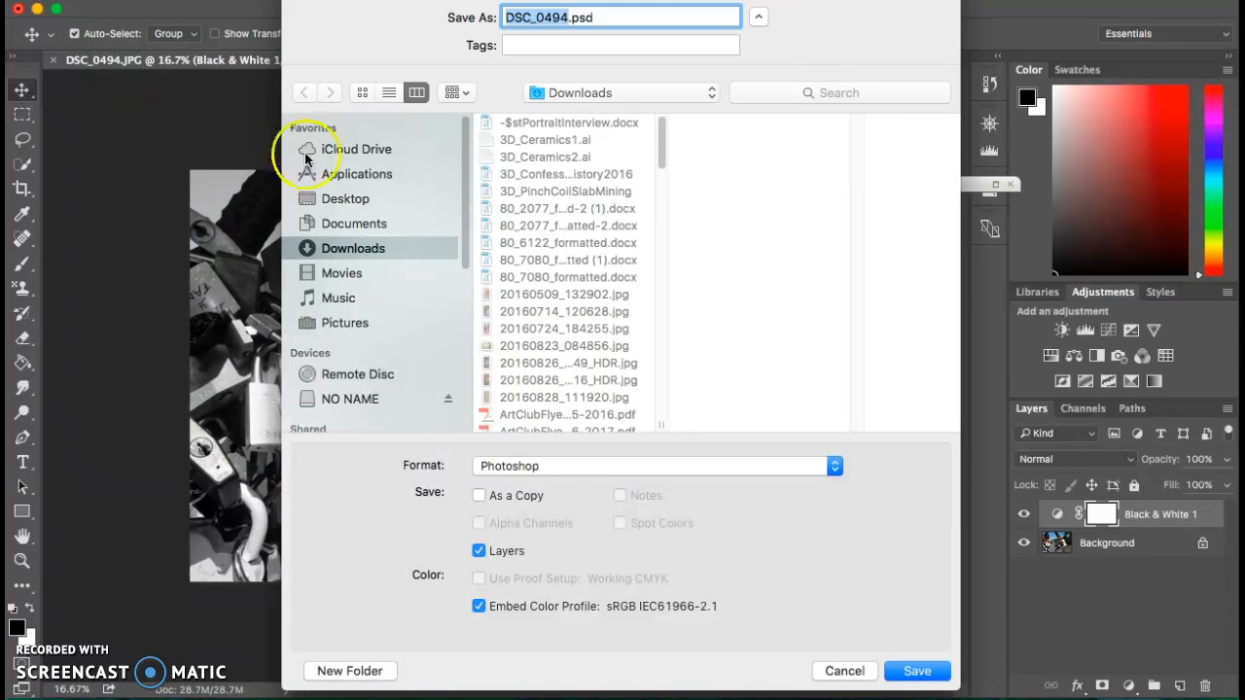
pyautogui.moveTo(583, 0); pyautogui.dragTo(573, 77)
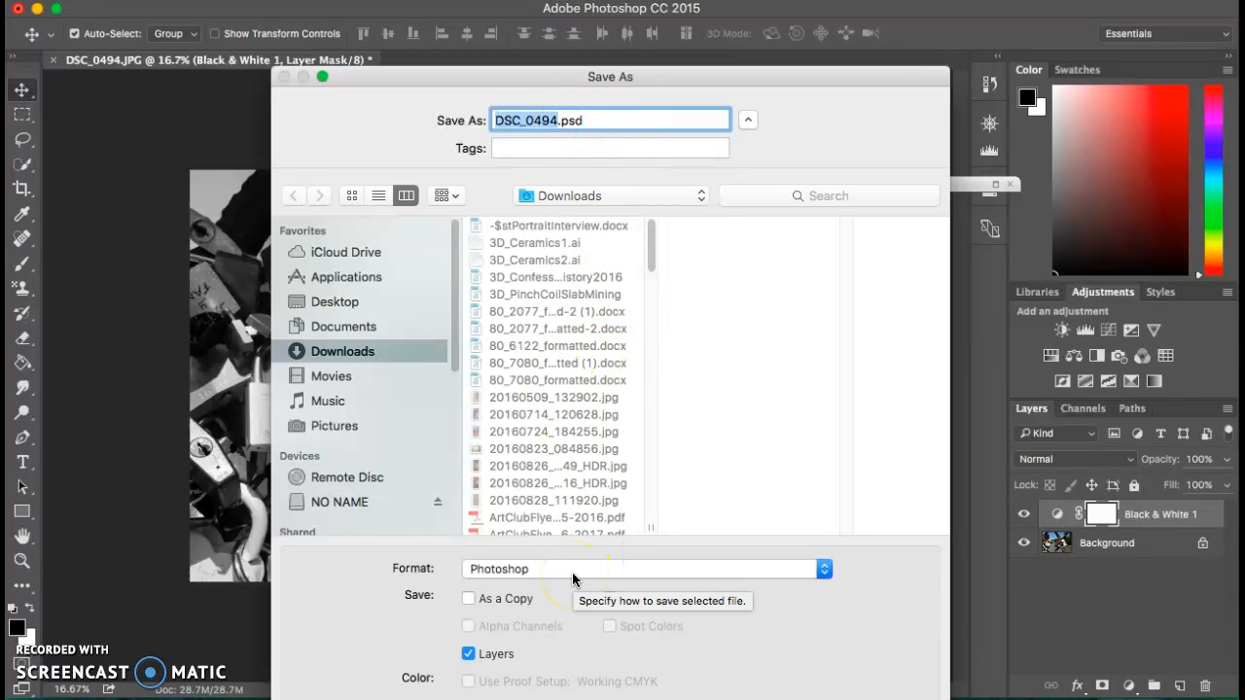
pyautogui.click(577, 489)
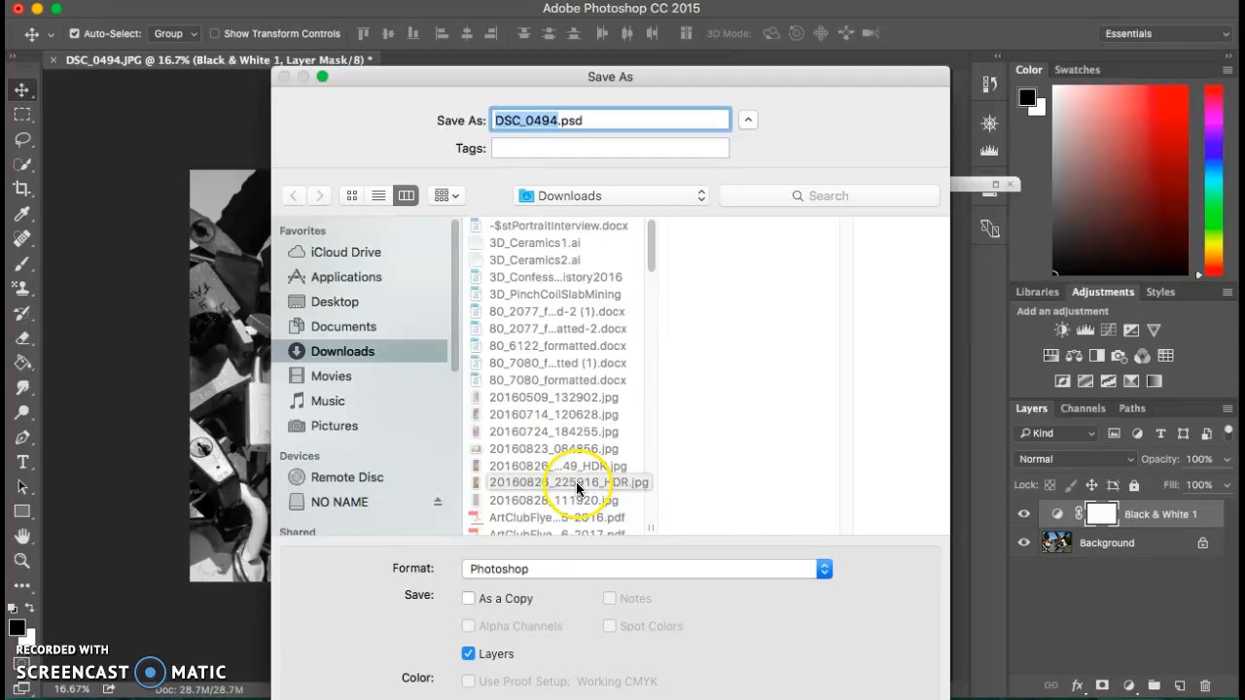
pyautogui.write('Locks')
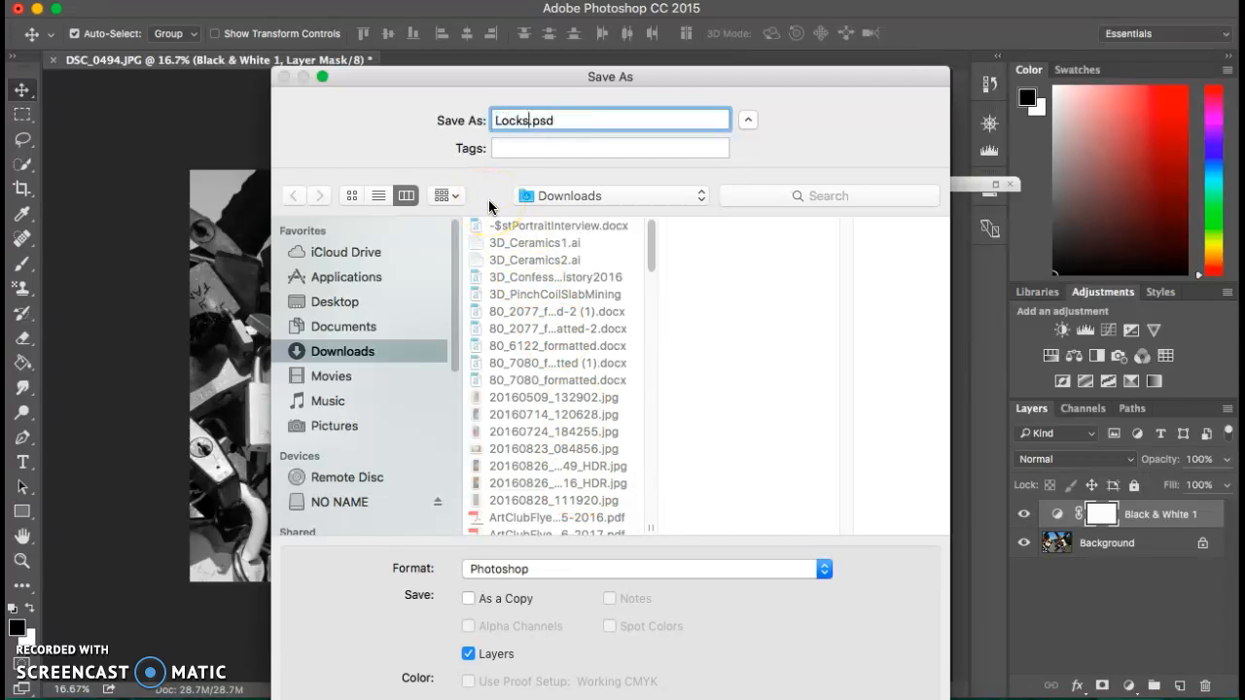
pyautogui.click(491, 216)
pyautogui.write('BW')
pyautogui.click(541, 571)
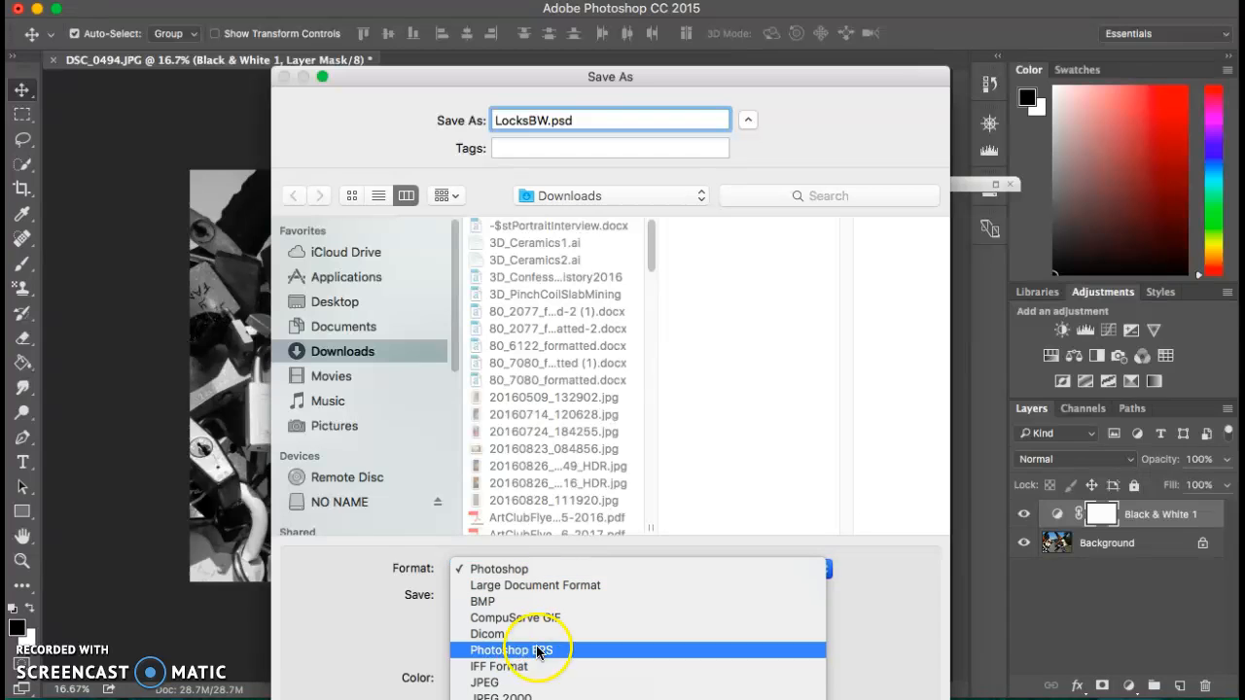
pyautogui.click(523, 684)
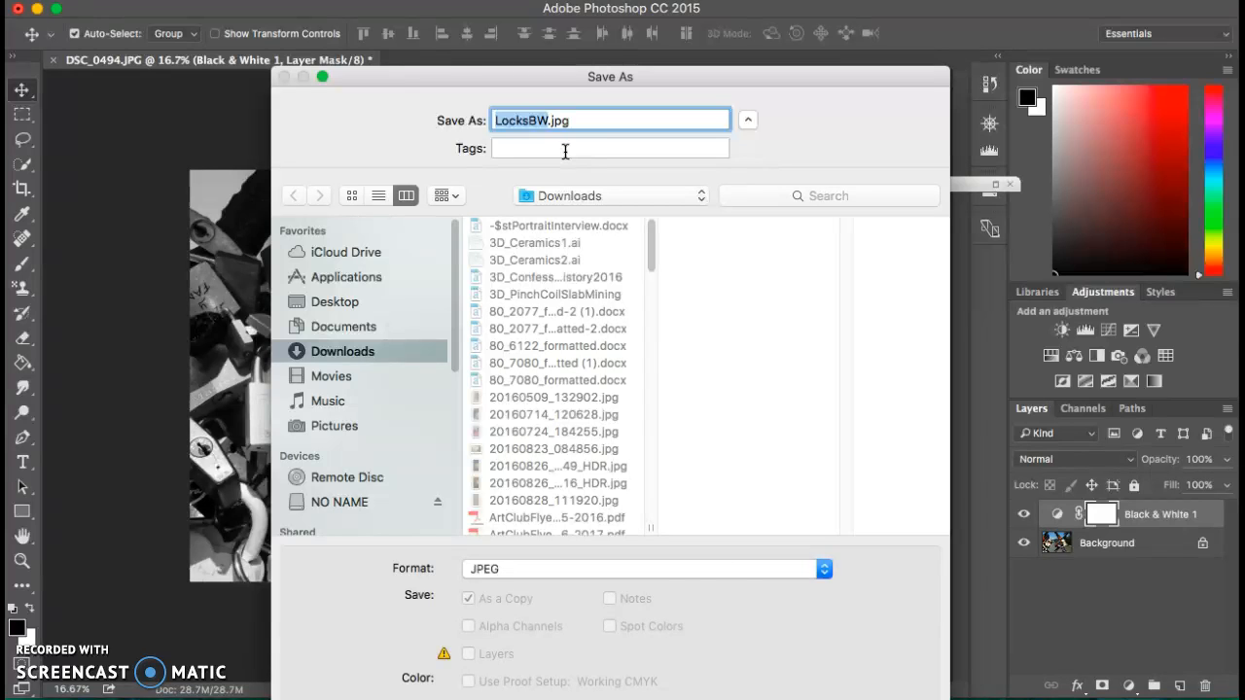
pyautogui.moveTo(753, 77); pyautogui.dragTo(703, 14)
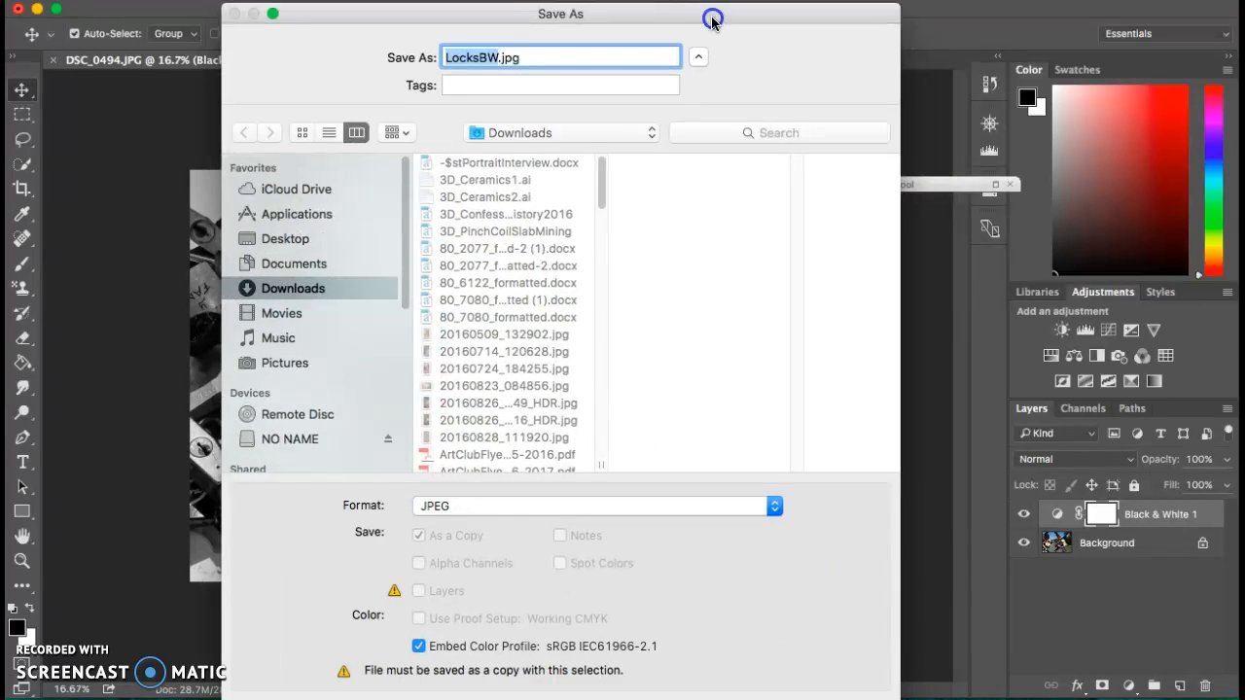
pyautogui.press('Escape')
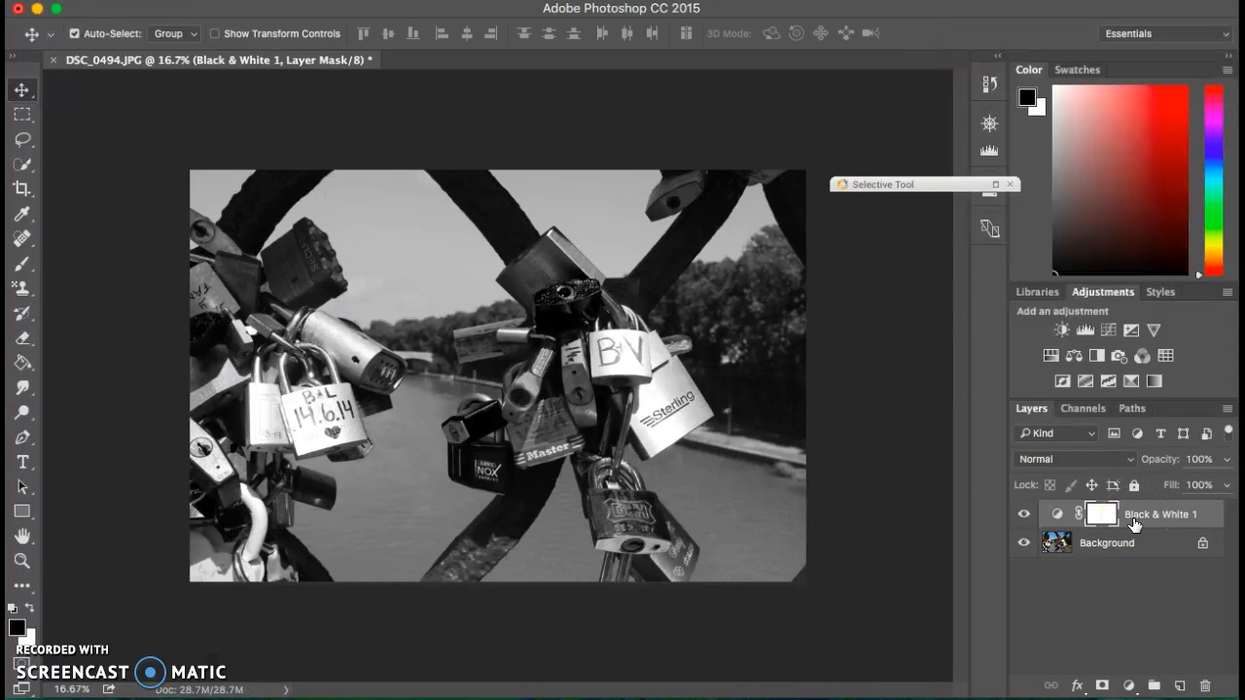
# Reopen the colour settings of the Black & White 1 adjustment layer
pyautogui.click(1060, 518)
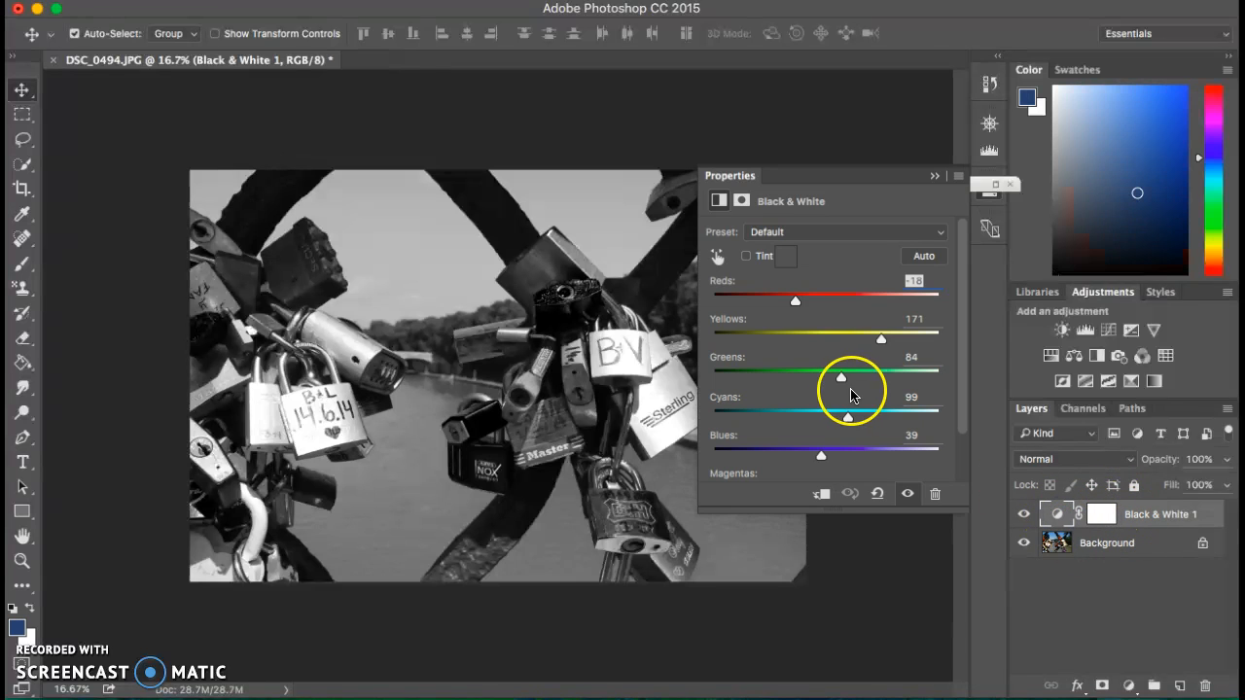